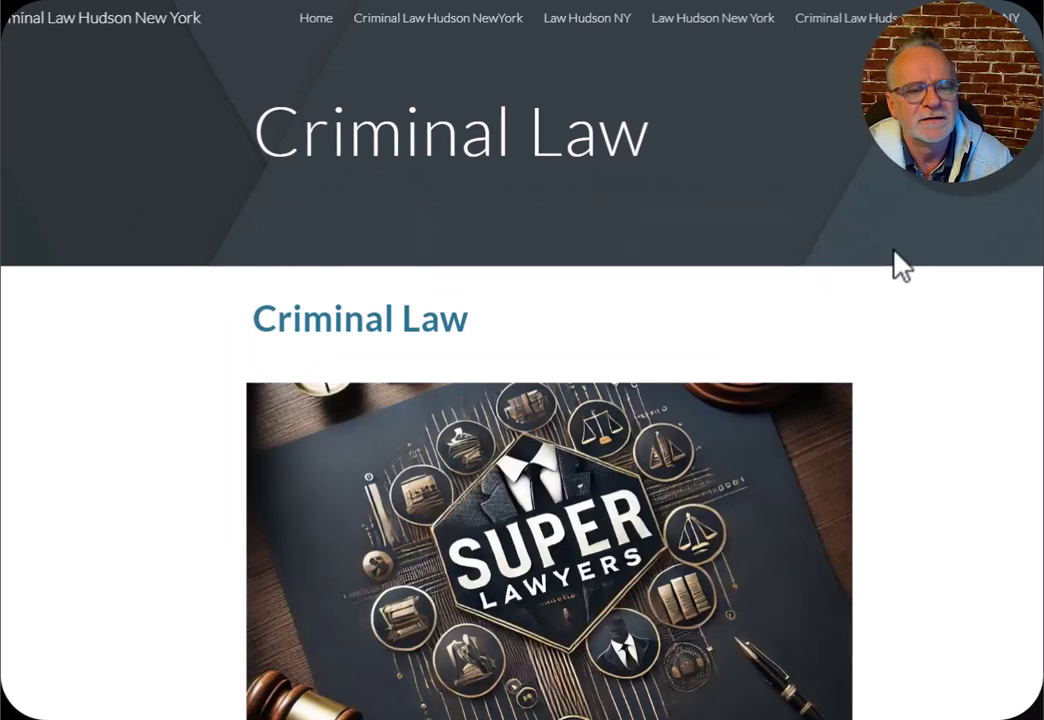
- Load the saved 'Criminal Law Hudson New York' profile from the Select profile list
{"action": "scroll", "coordinate": [897, 266], "scroll_direction": "down", "scroll_amount": 1}
{"action": "scroll", "coordinate": [900, 265], "scroll_direction": "down", "scroll_amount": 2}
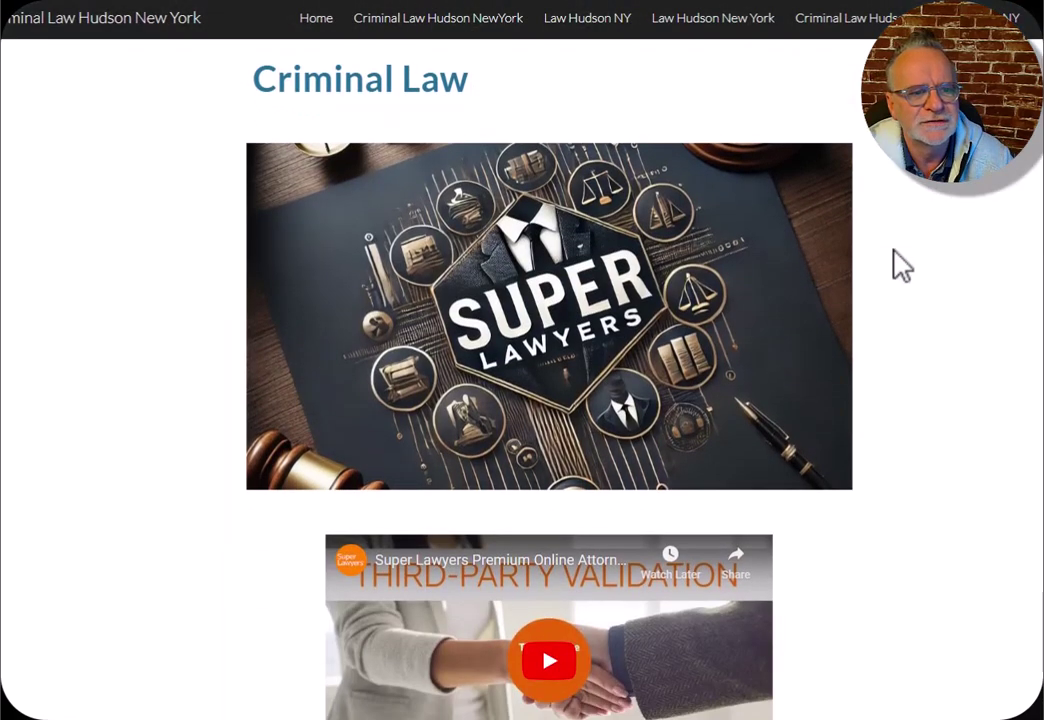
{"action": "scroll", "coordinate": [900, 265], "scroll_direction": "down", "scroll_amount": 3}
{"action": "scroll", "coordinate": [900, 265], "scroll_direction": "down", "scroll_amount": 2}
{"action": "scroll", "coordinate": [900, 265], "scroll_direction": "down", "scroll_amount": 1}
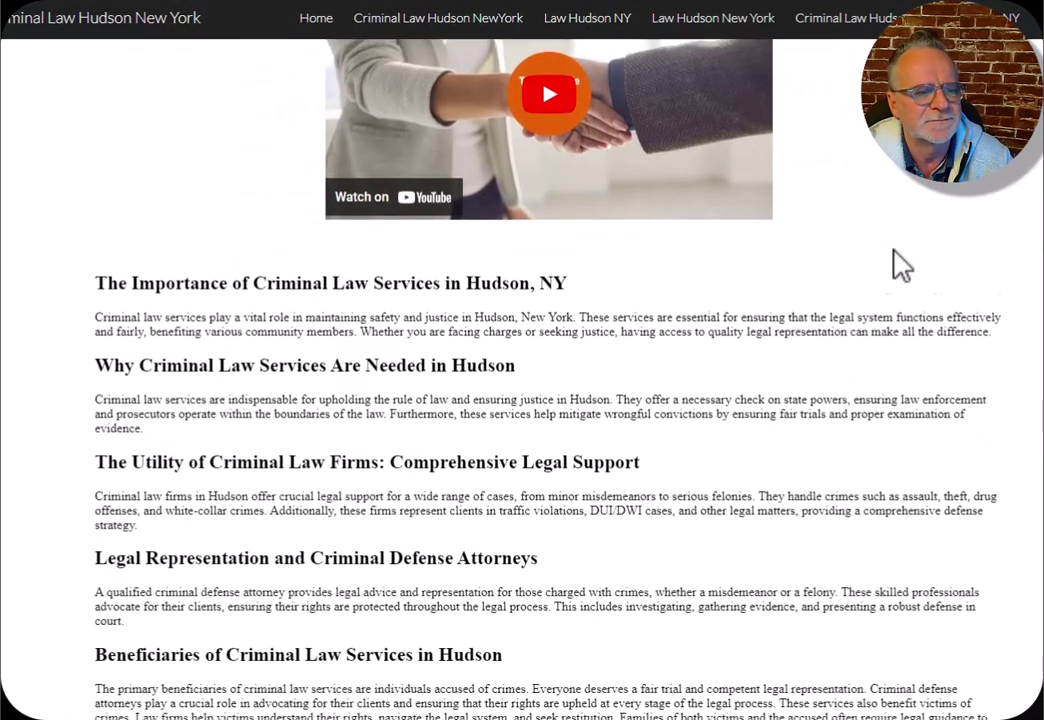
{"action": "scroll", "coordinate": [900, 265], "scroll_direction": "down", "scroll_amount": 2}
{"action": "scroll", "coordinate": [897, 264], "scroll_direction": "down", "scroll_amount": 1}
{"action": "scroll", "coordinate": [900, 265], "scroll_direction": "down", "scroll_amount": 2}
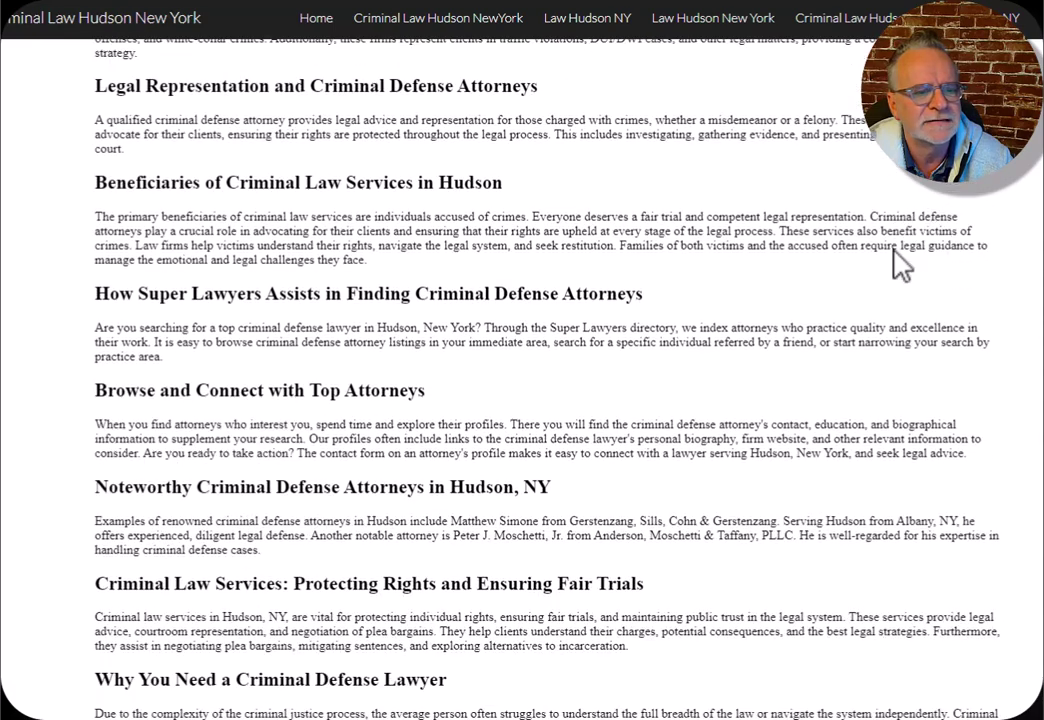
{"action": "scroll", "coordinate": [900, 265], "scroll_direction": "down", "scroll_amount": 3}
{"action": "scroll", "coordinate": [900, 265], "scroll_direction": "down", "scroll_amount": 2}
{"action": "scroll", "coordinate": [900, 265], "scroll_direction": "down", "scroll_amount": 3}
{"action": "scroll", "coordinate": [895, 264], "scroll_direction": "down", "scroll_amount": 3}
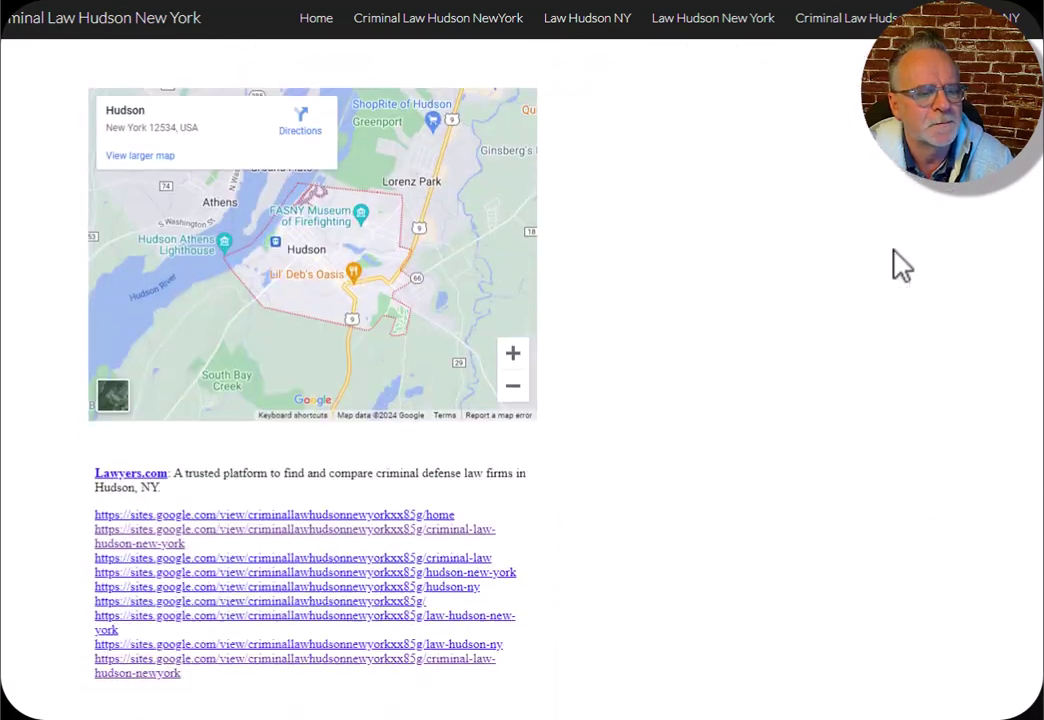
{"action": "scroll", "coordinate": [895, 264], "scroll_direction": "down", "scroll_amount": 3}
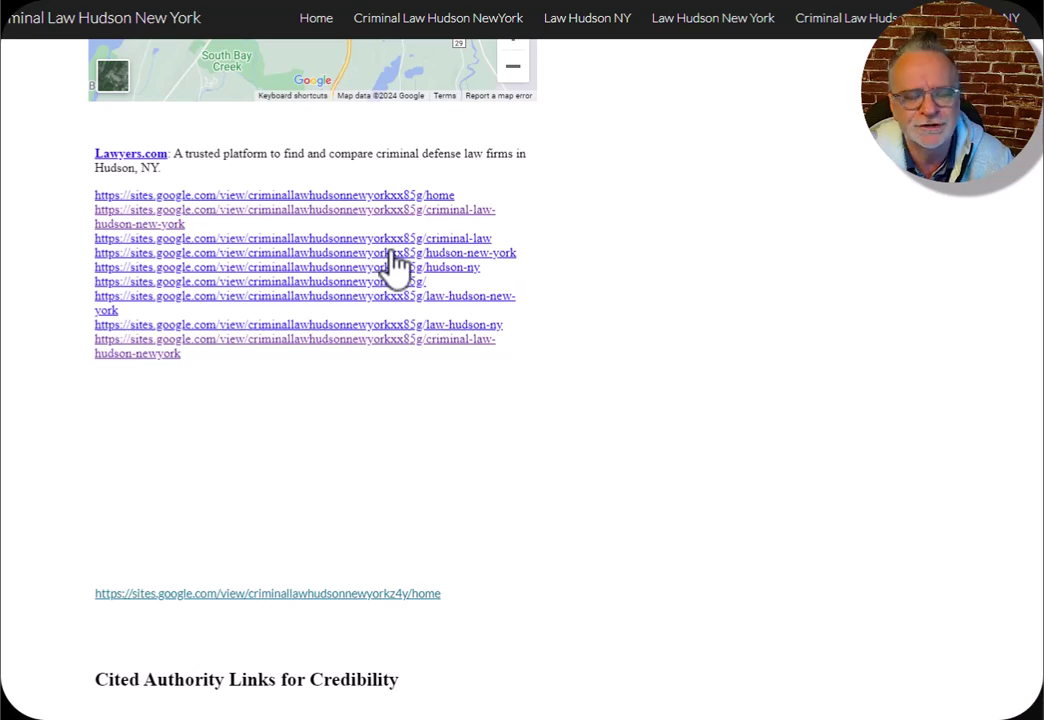
{"action": "scroll", "coordinate": [553, 357], "scroll_direction": "down", "scroll_amount": 1}
{"action": "scroll", "coordinate": [553, 357], "scroll_direction": "up", "scroll_amount": 1}
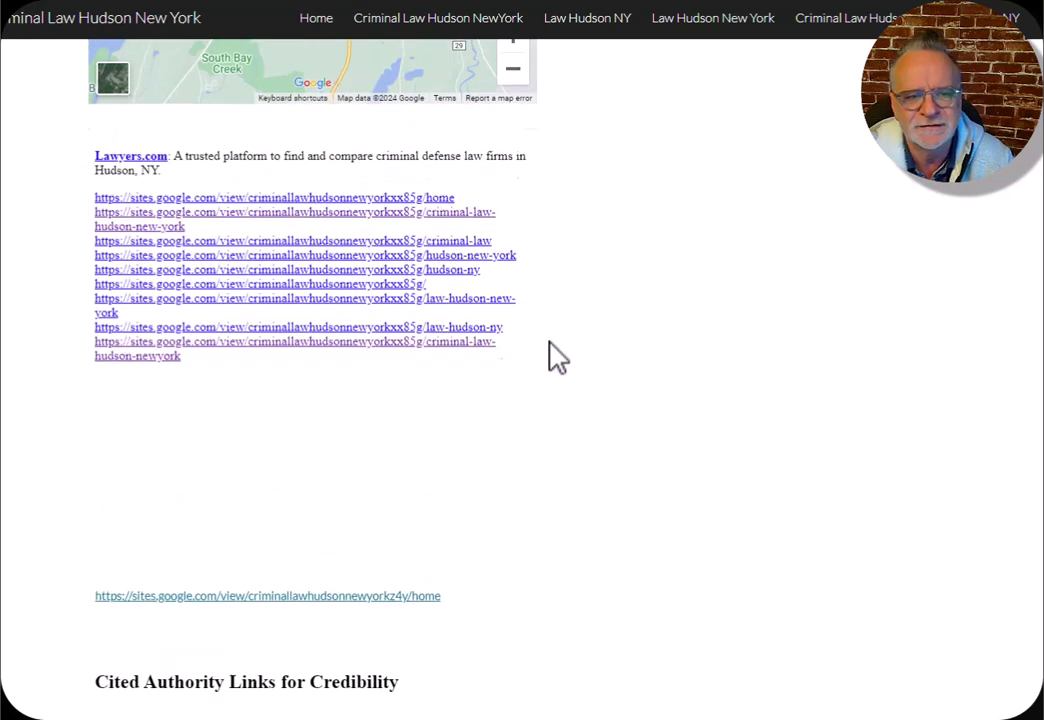
{"action": "scroll", "coordinate": [553, 357], "scroll_direction": "up", "scroll_amount": 1}
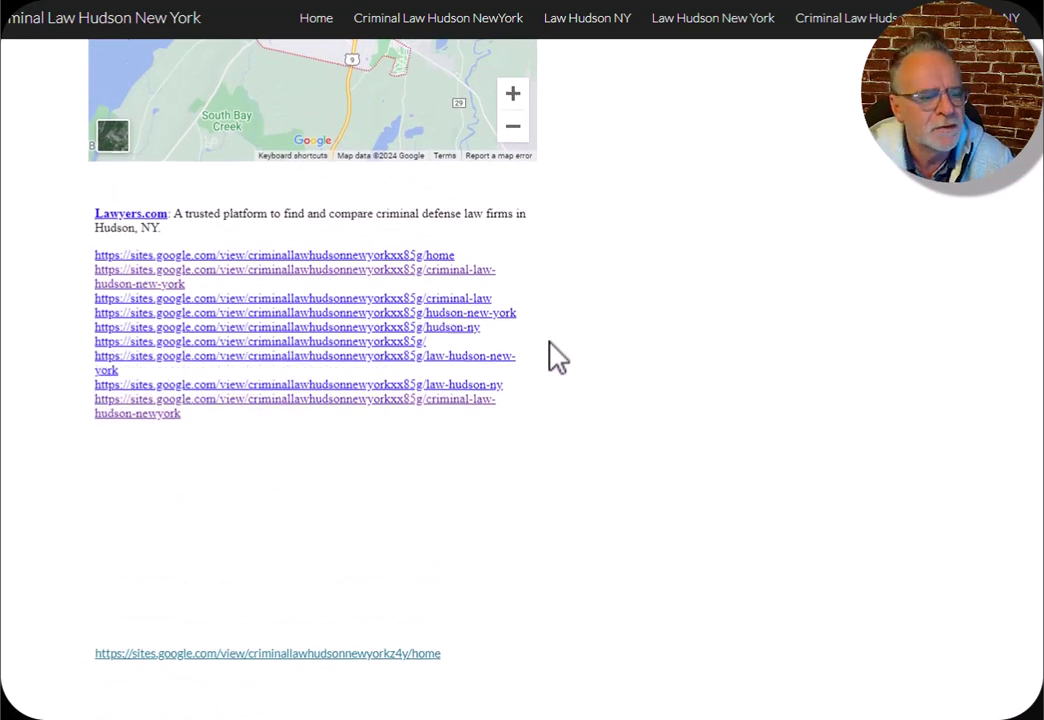
{"action": "scroll", "coordinate": [553, 357], "scroll_direction": "down", "scroll_amount": 3}
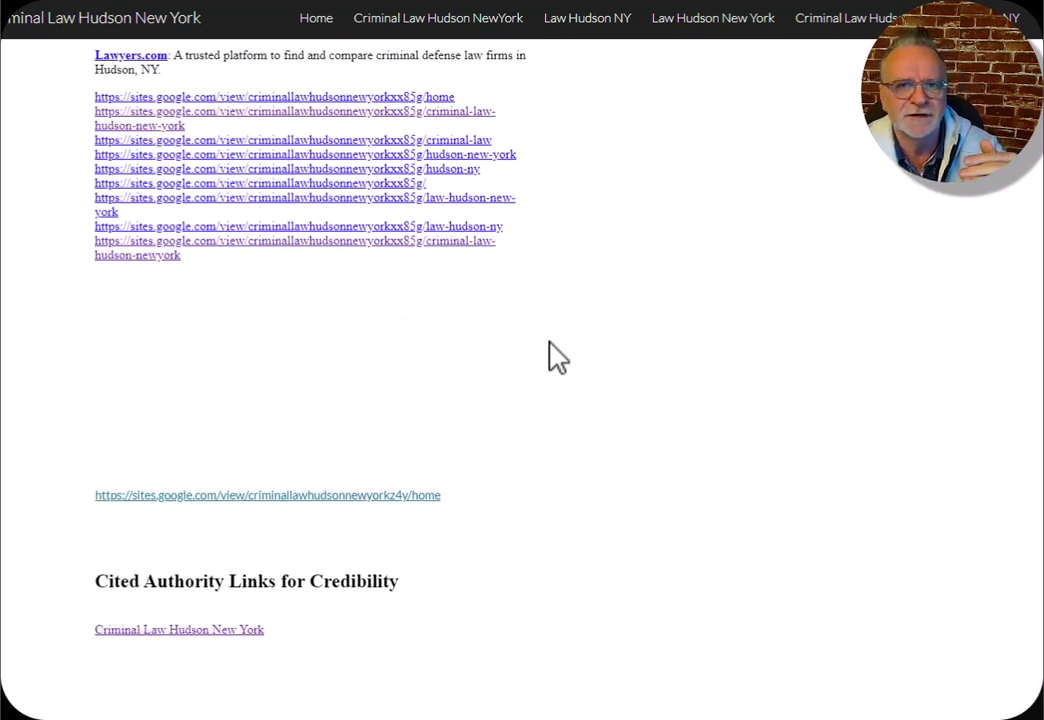
{"action": "scroll", "coordinate": [562, 365], "scroll_direction": "up", "scroll_amount": 5}
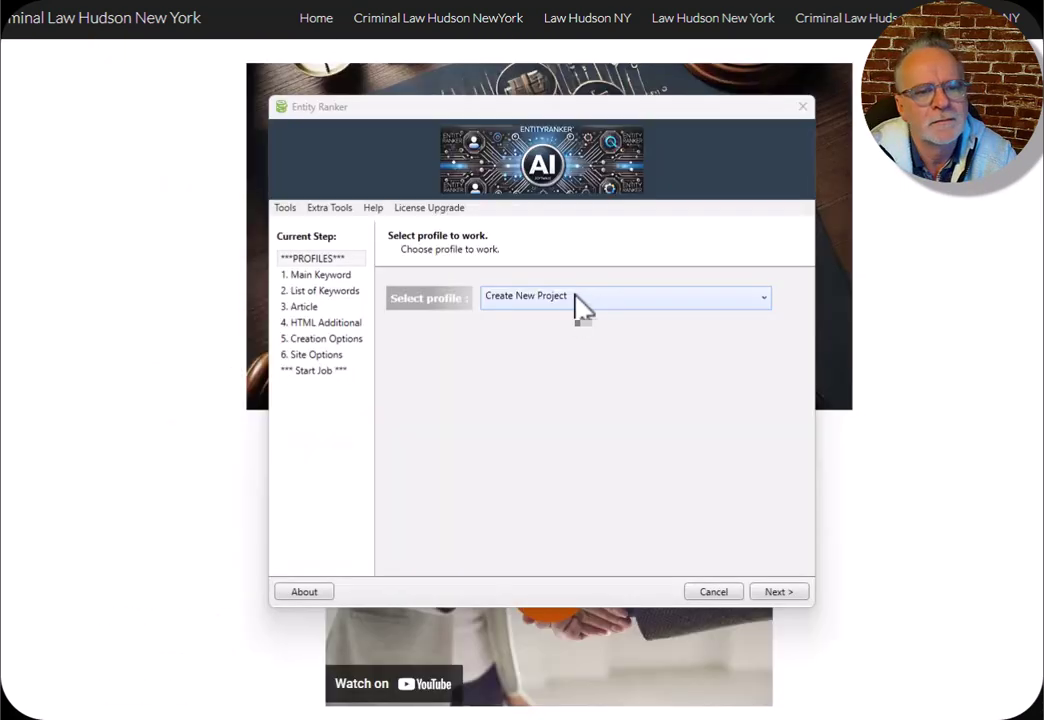
{"action": "left_click", "coordinate": [571, 301]}
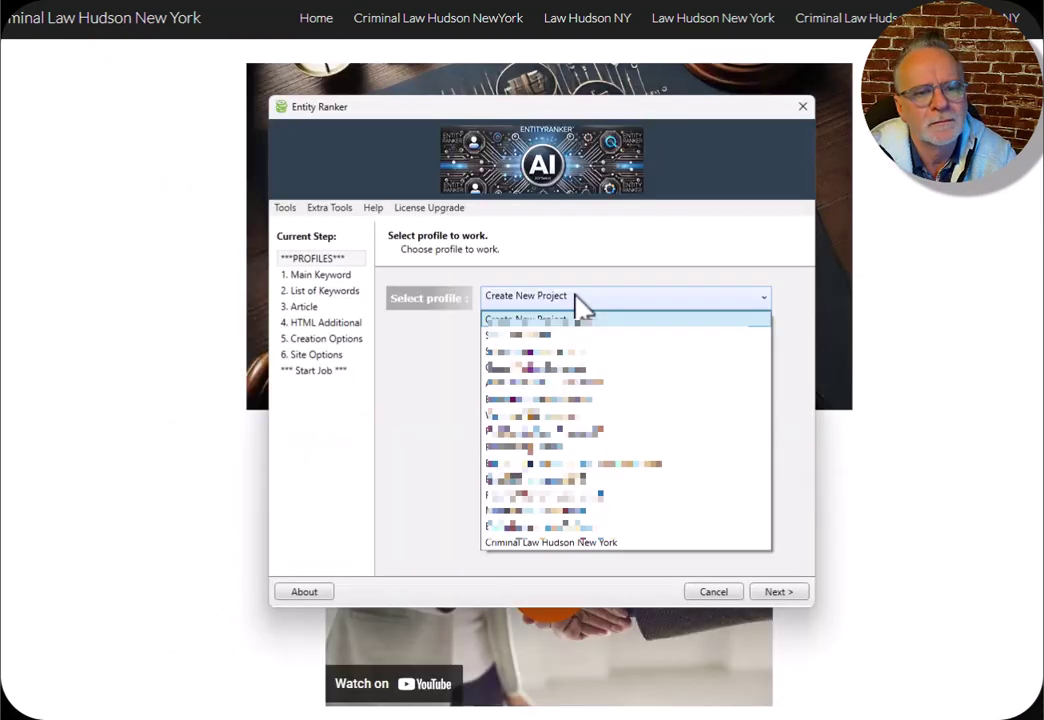
{"action": "left_click", "coordinate": [561, 543]}
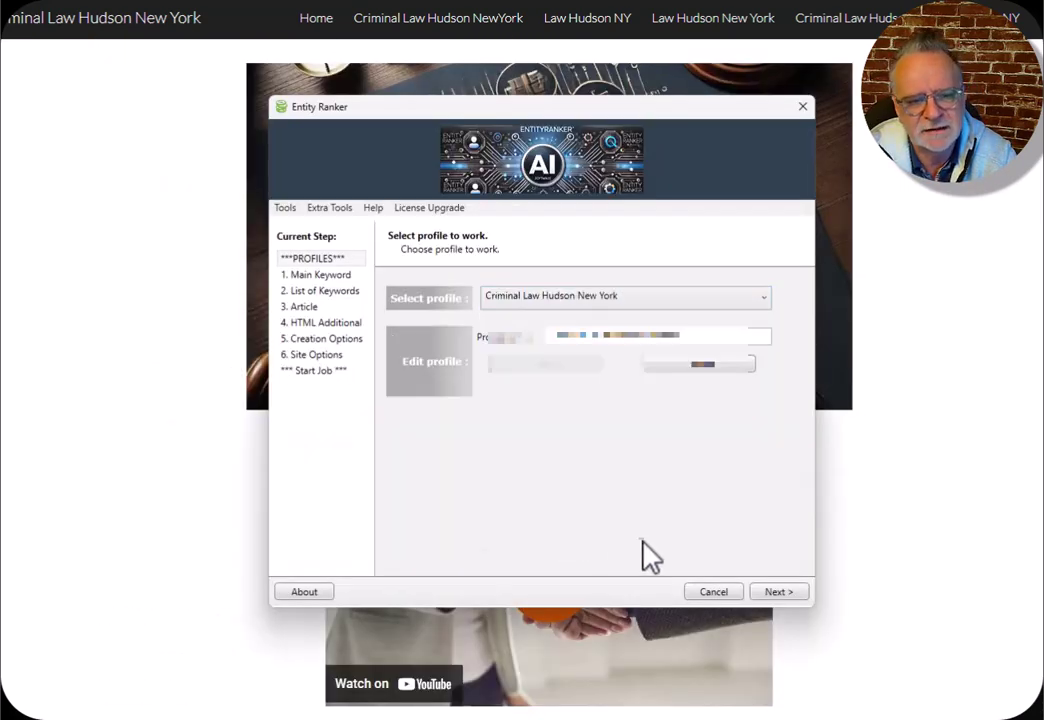
- Advance to the main keyword step, turning 'Use link system?' off and back on
{"action": "left_click", "coordinate": [789, 588]}
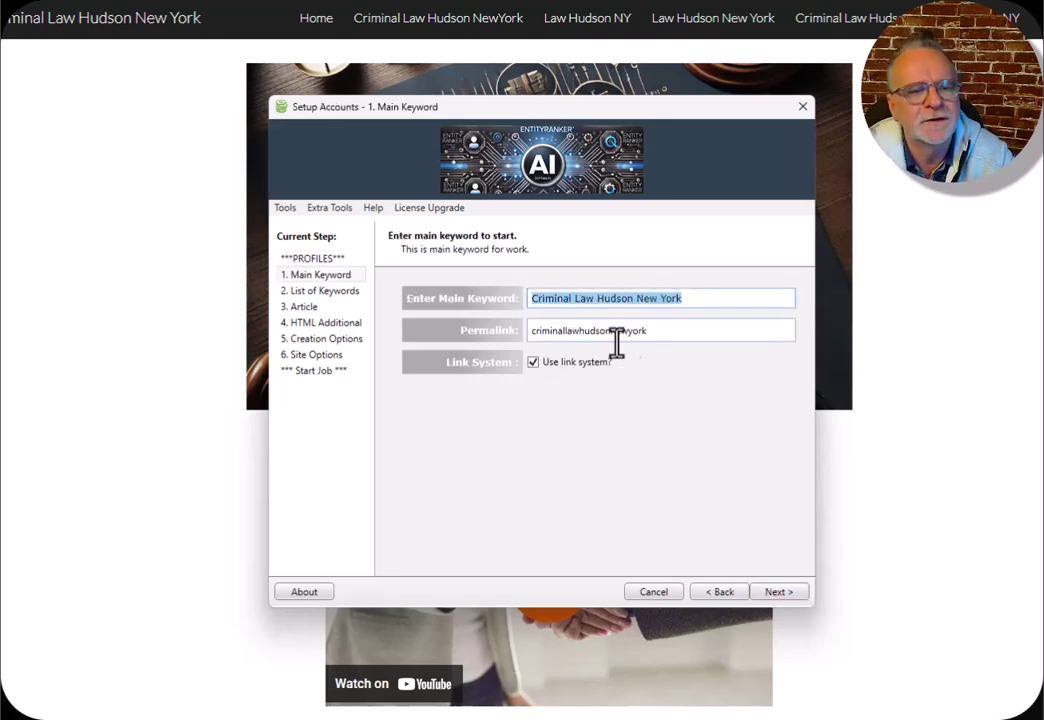
{"action": "left_click", "coordinate": [535, 366]}
{"action": "left_click", "coordinate": [534, 365]}
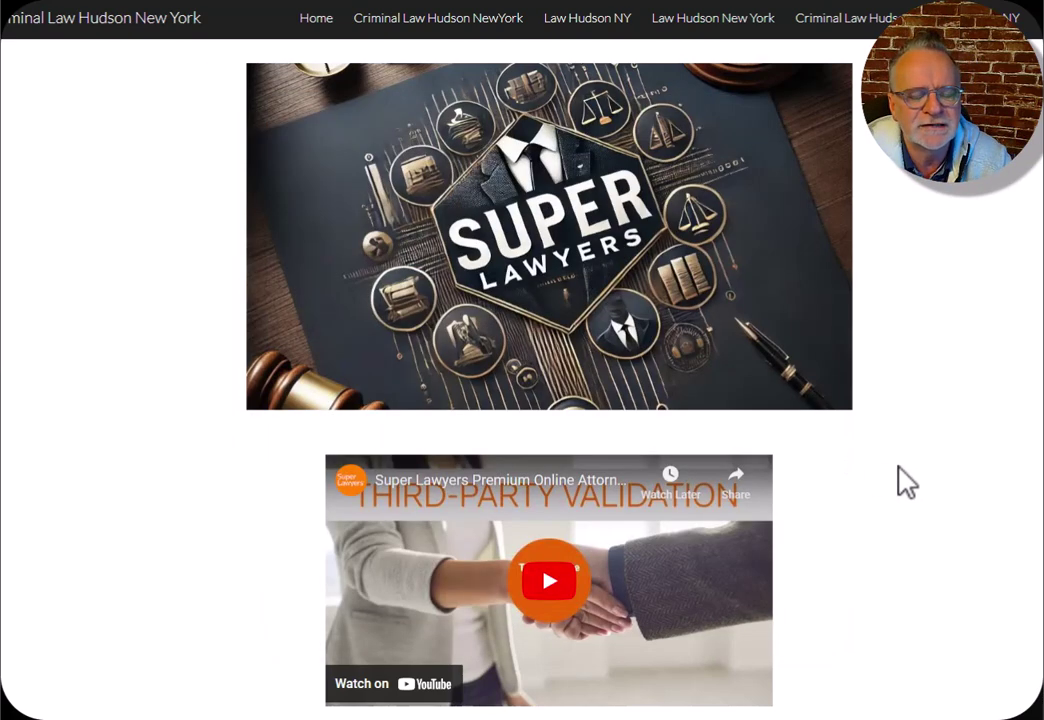
{"action": "scroll", "coordinate": [890, 480], "scroll_direction": "down", "scroll_amount": 5}
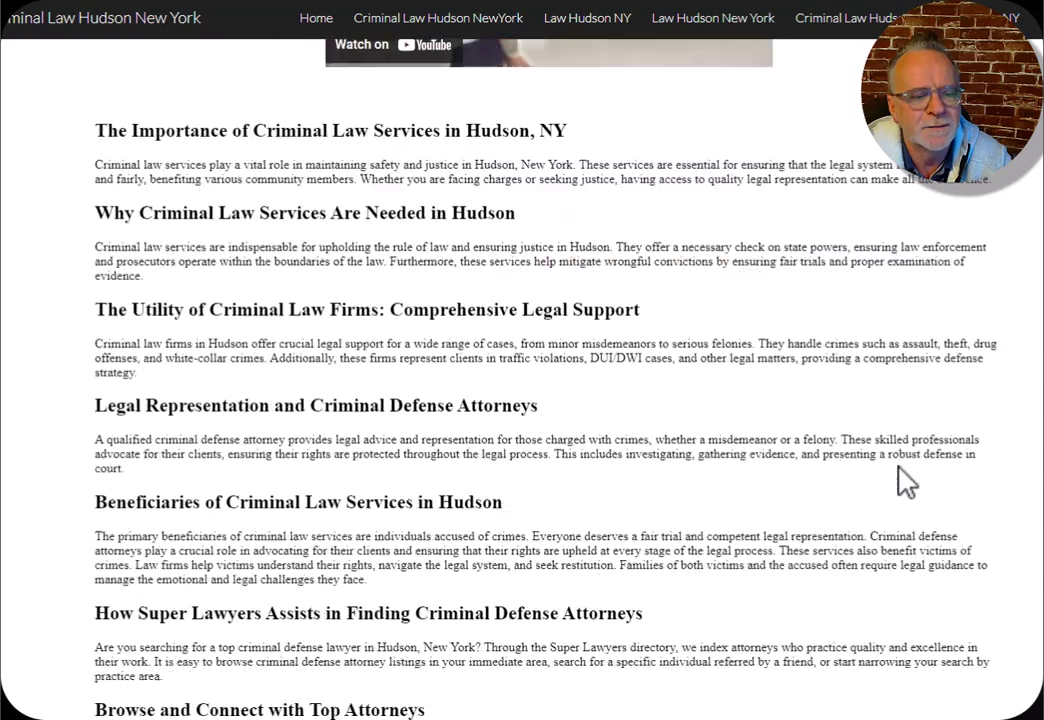
{"action": "scroll", "coordinate": [905, 483], "scroll_direction": "down", "scroll_amount": 5}
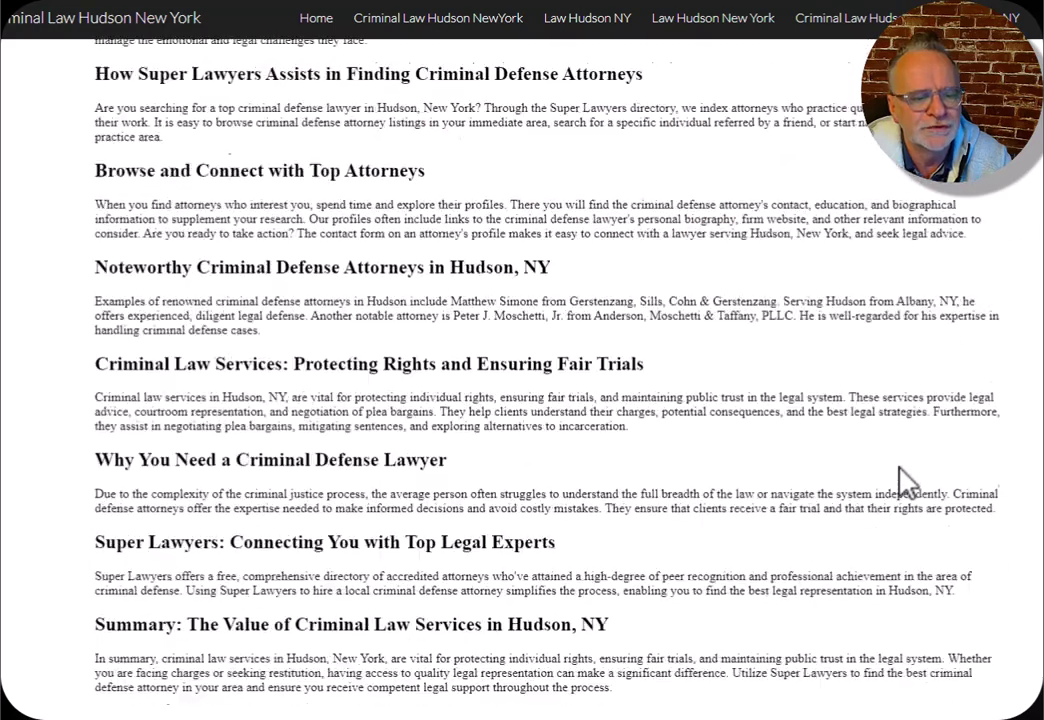
{"action": "scroll", "coordinate": [905, 483], "scroll_direction": "down", "scroll_amount": 5}
{"action": "scroll", "coordinate": [905, 483], "scroll_direction": "down", "scroll_amount": 5}
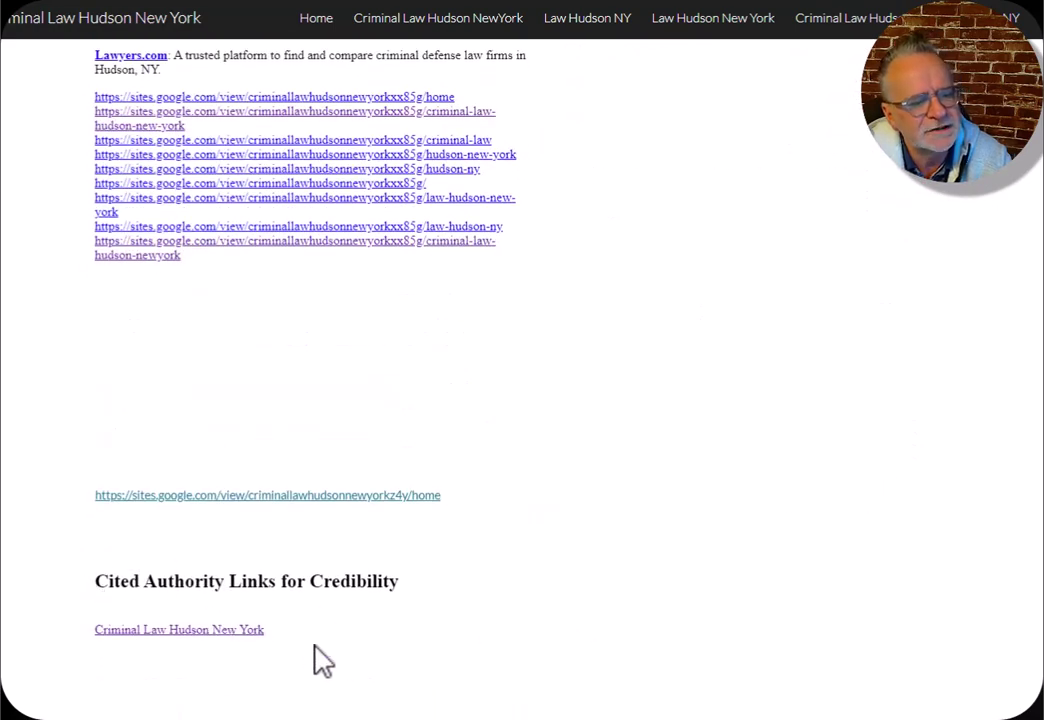
{"action": "left_click_drag", "start_coordinate": [291, 652], "coordinate": [508, 643]}
{"action": "left_click", "coordinate": [508, 640]}
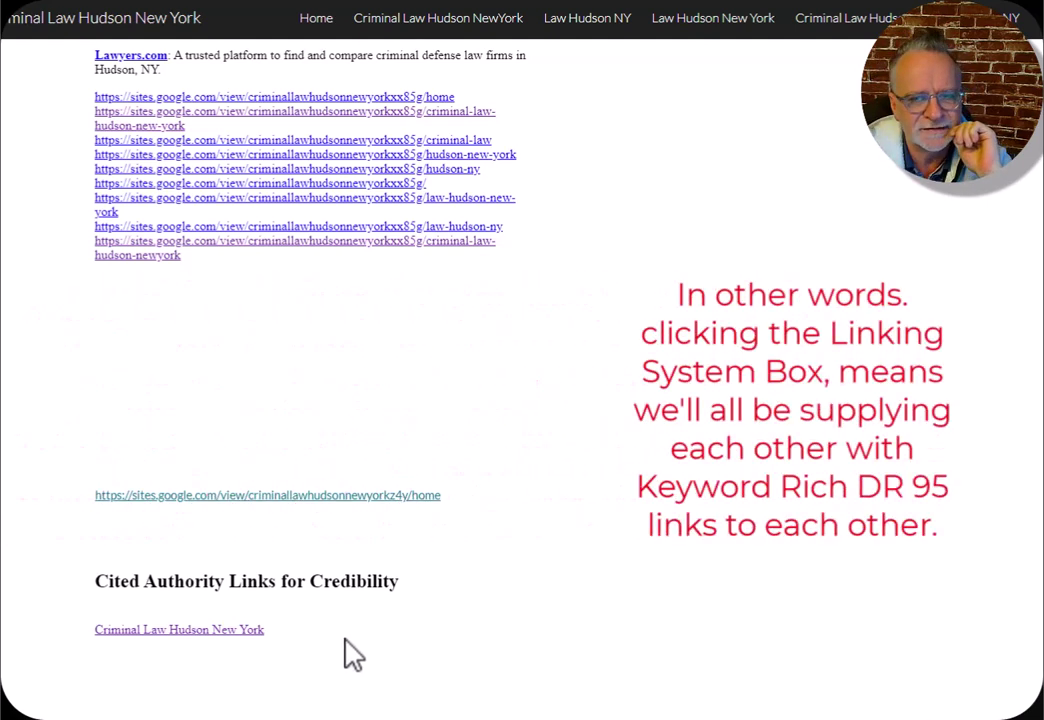
{"action": "left_click_drag", "start_coordinate": [95, 581], "coordinate": [399, 586]}
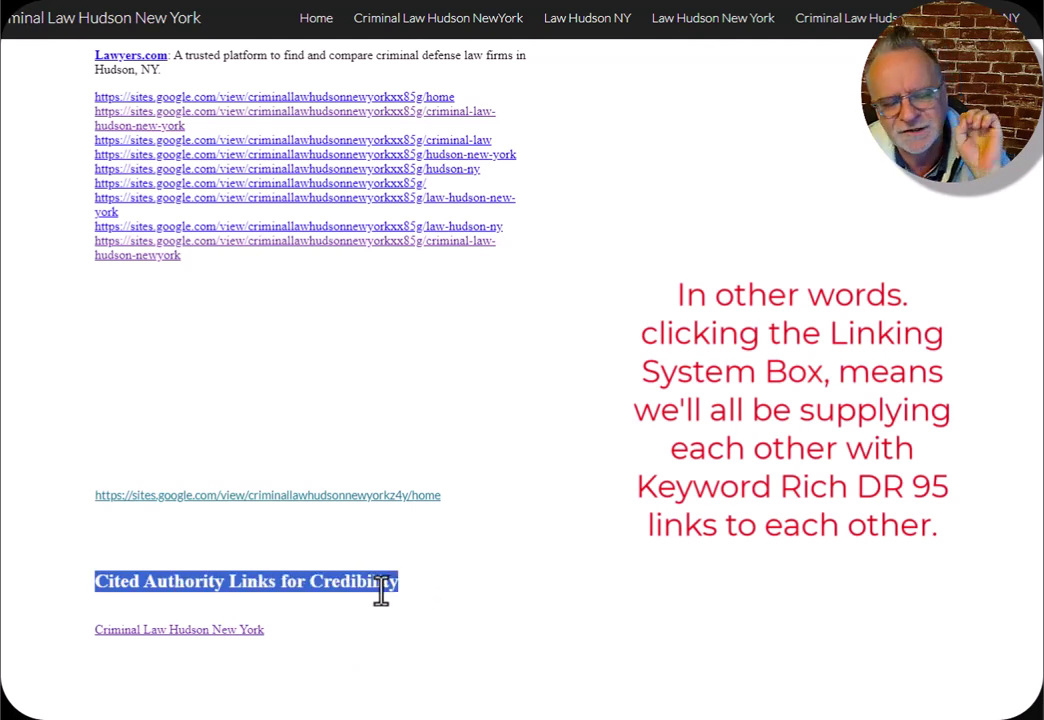
{"action": "left_click", "coordinate": [381, 590]}
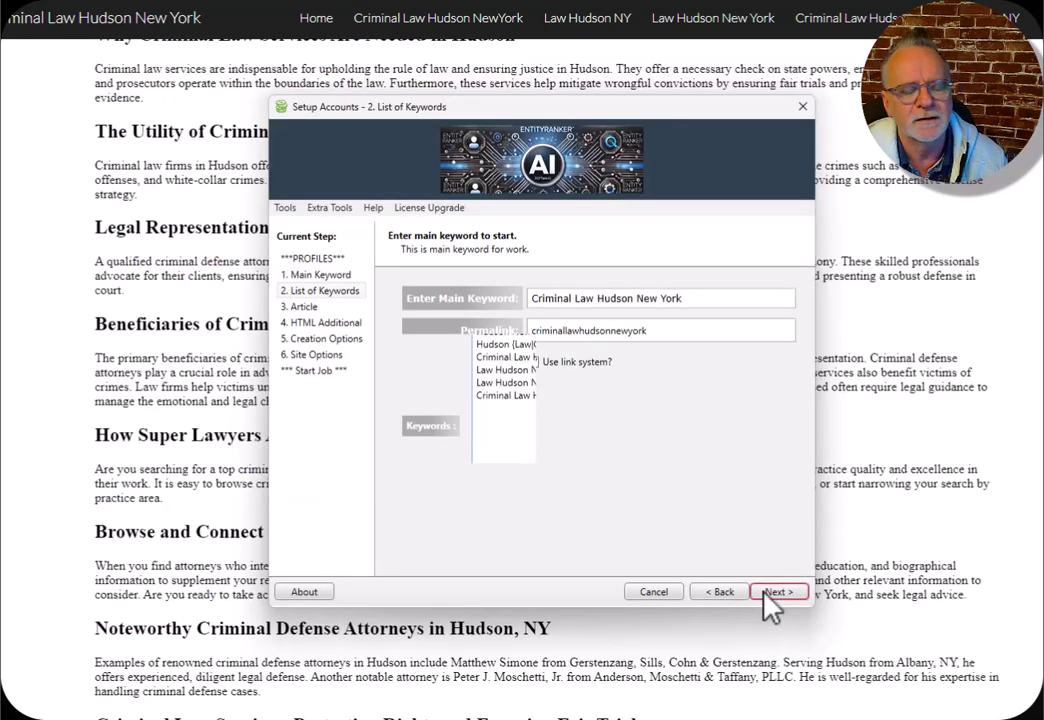
- Select all eight keyword phrases, then continue to the Article step's Business Information field
{"action": "left_click", "coordinate": [778, 591]}
{"action": "left_click_drag", "start_coordinate": [640, 395], "coordinate": [443, 303]}
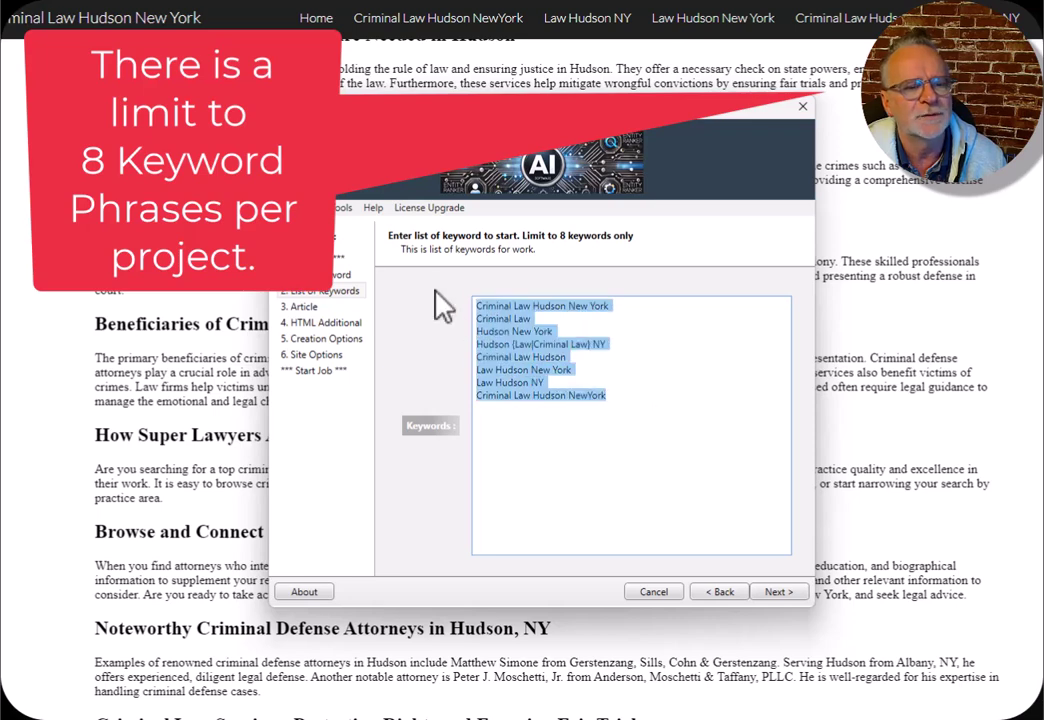
{"action": "left_click", "coordinate": [780, 595]}
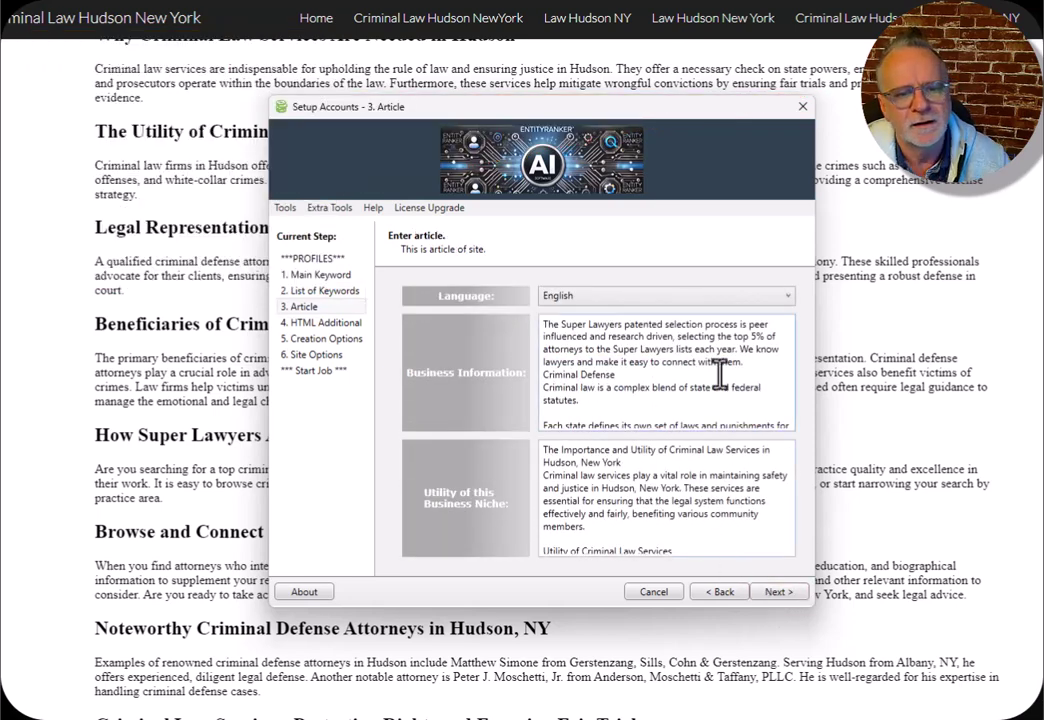
{"action": "left_click", "coordinate": [719, 374]}
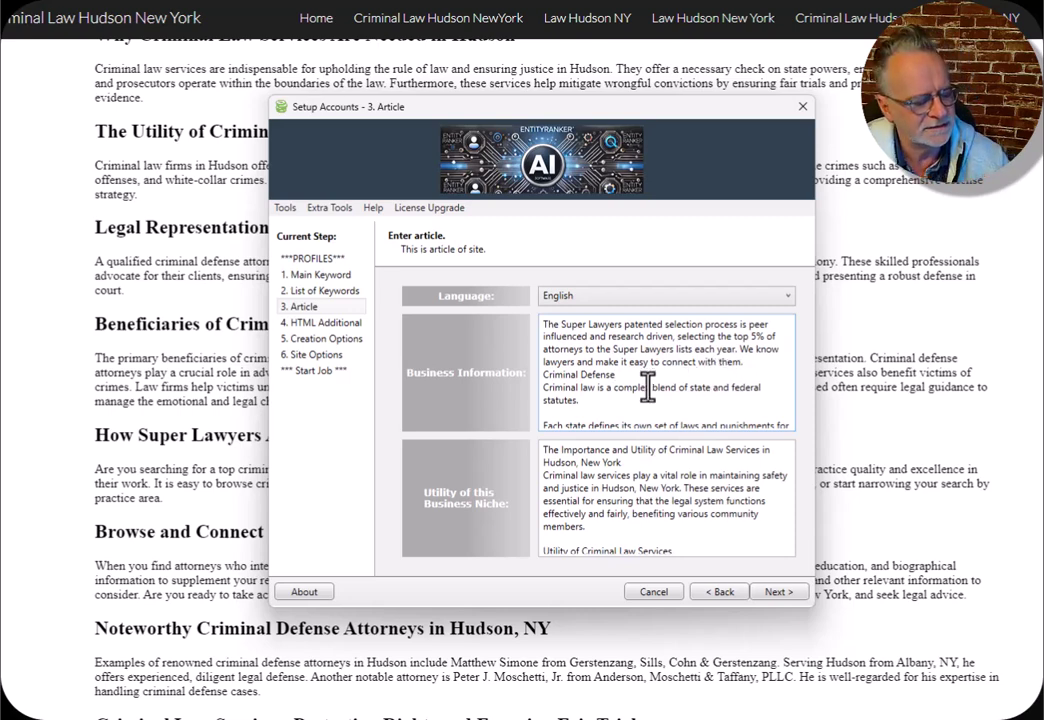
- Replace the Business Information text with the pasted Hudson attorney details
{"action": "key", "text": "ctrl+a"}
{"action": "key", "text": "BackSpace"}
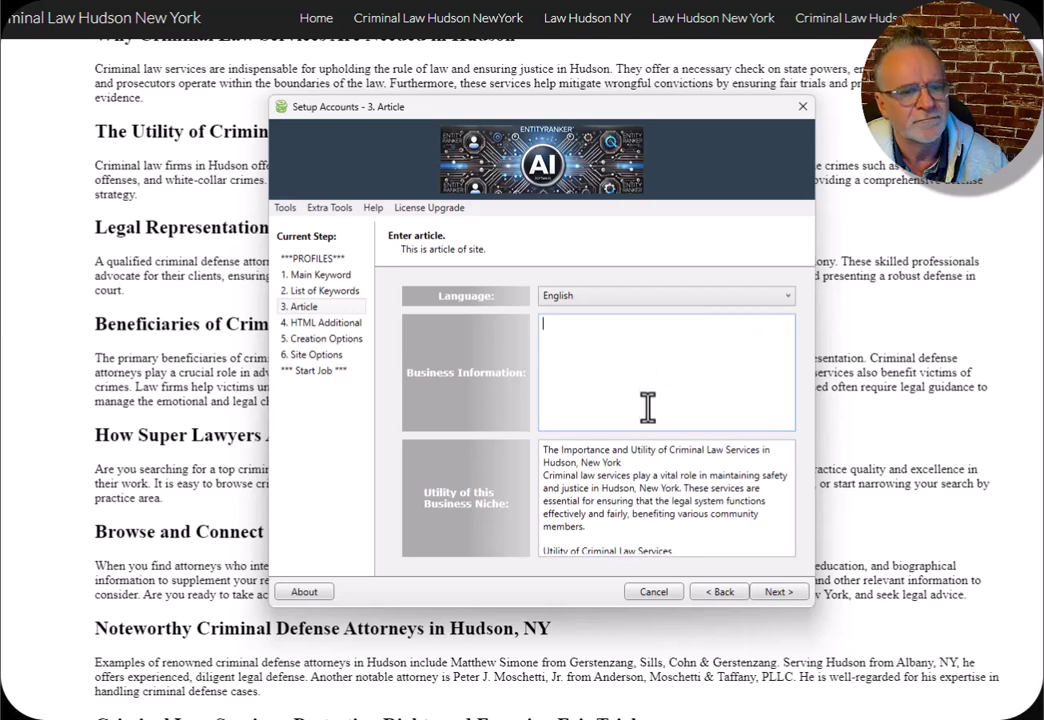
{"action": "left_click", "coordinate": [680, 488]}
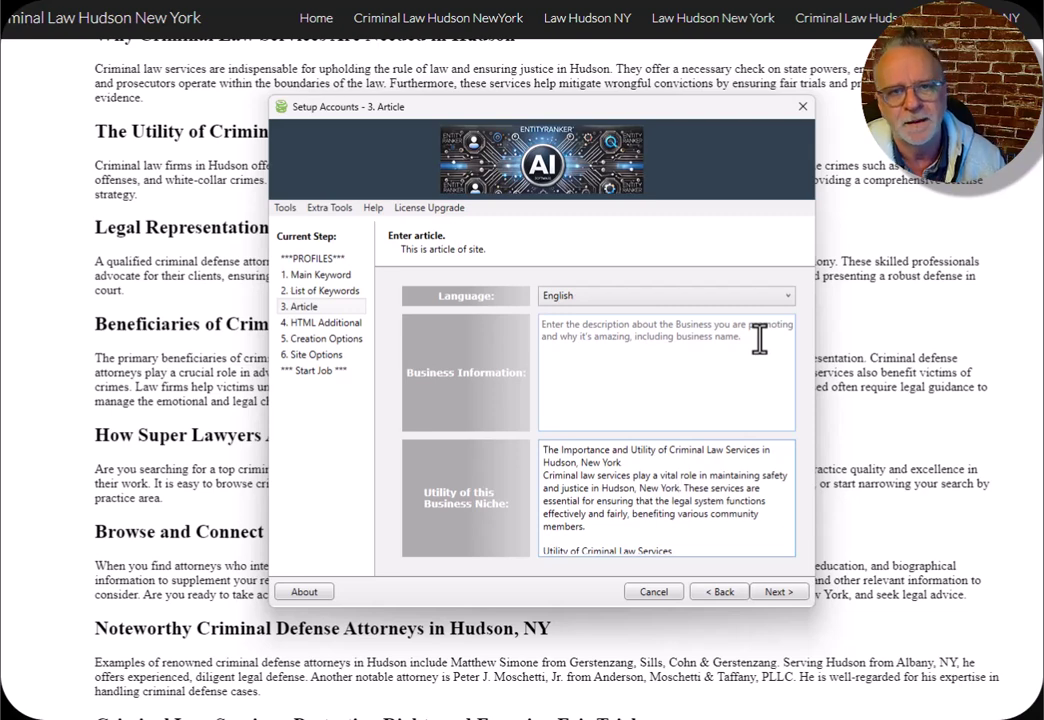
{"action": "left_click", "coordinate": [683, 377]}
{"action": "key", "text": "ctrl+v"}
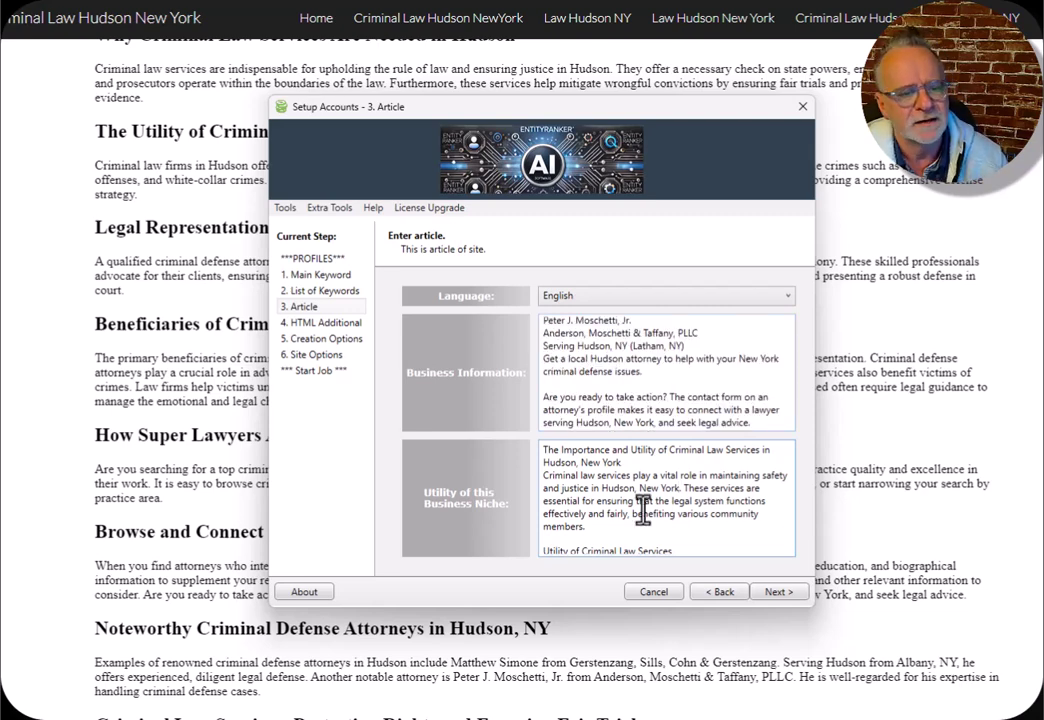
- Replace the Utility of business niche text with the pasted article and continue to HTML Additional
{"action": "left_click", "coordinate": [650, 518]}
{"action": "key", "text": "ctrl+a"}
{"action": "key", "text": "Delete"}
{"action": "left_click", "coordinate": [648, 388]}
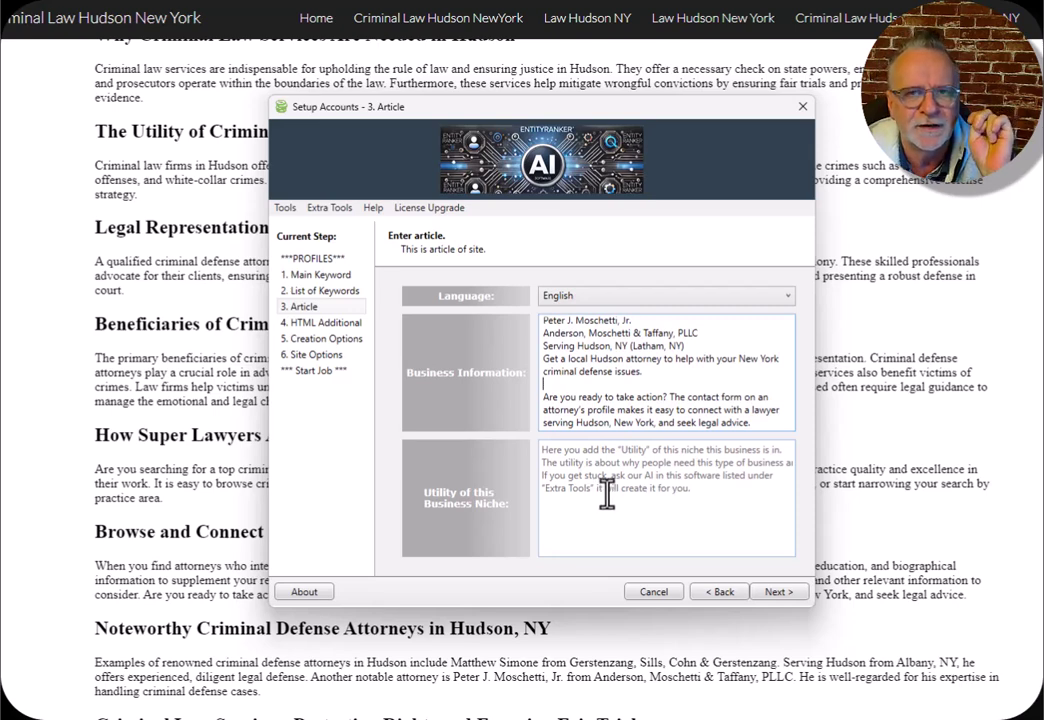
{"action": "left_click", "coordinate": [660, 493]}
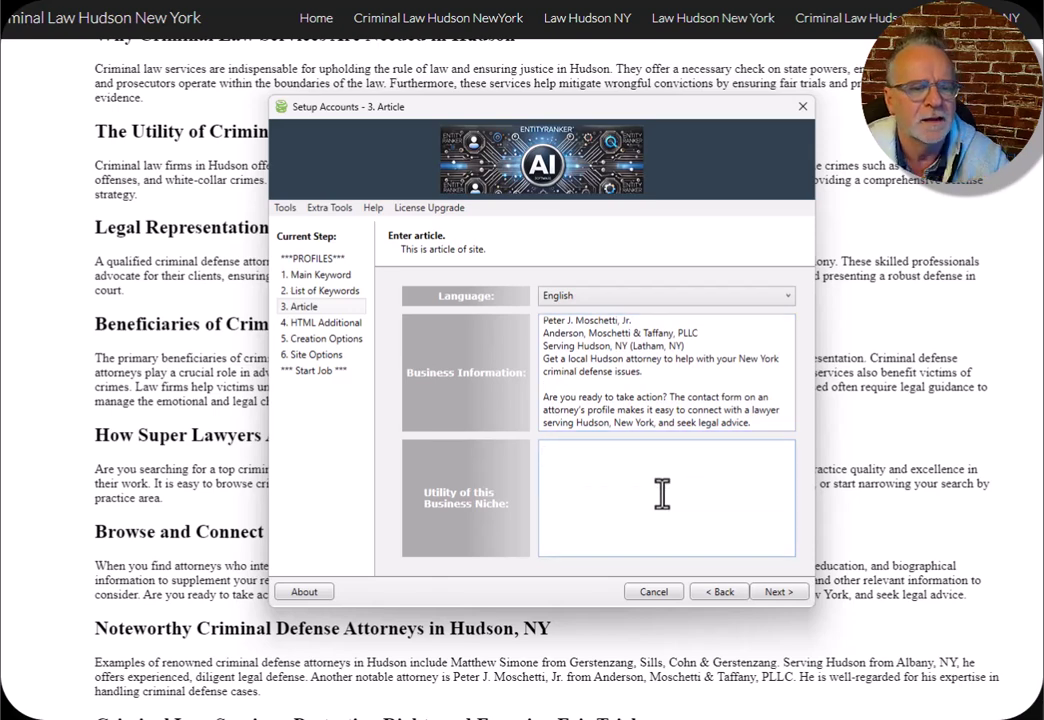
{"action": "key", "text": "ctrl+v"}
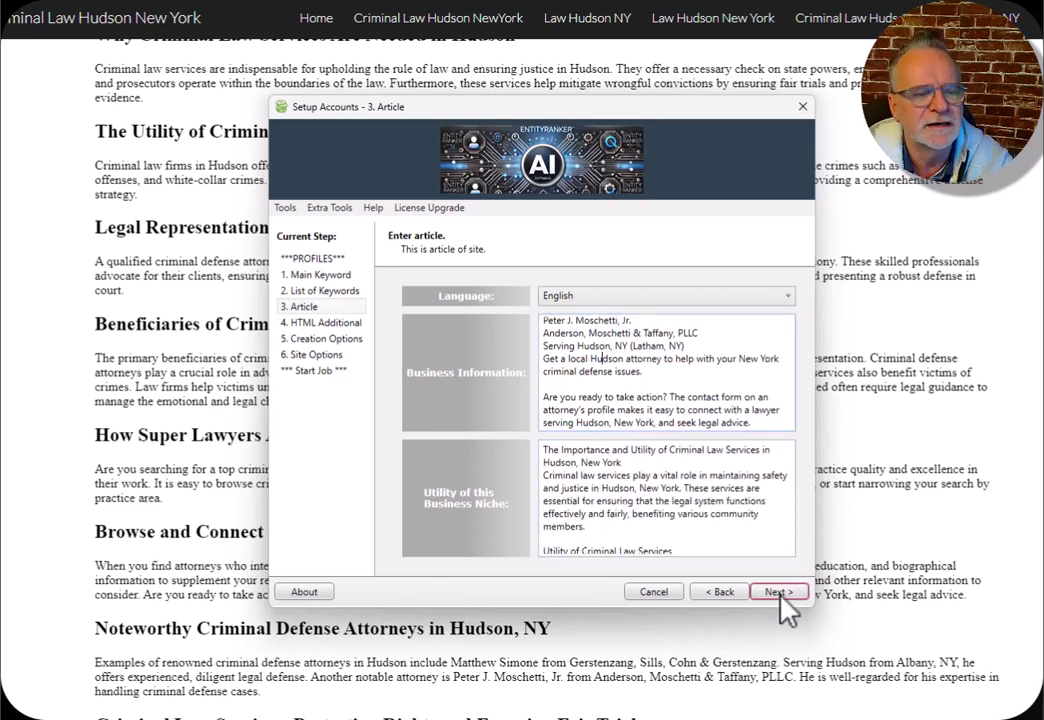
{"action": "left_click", "coordinate": [780, 594]}
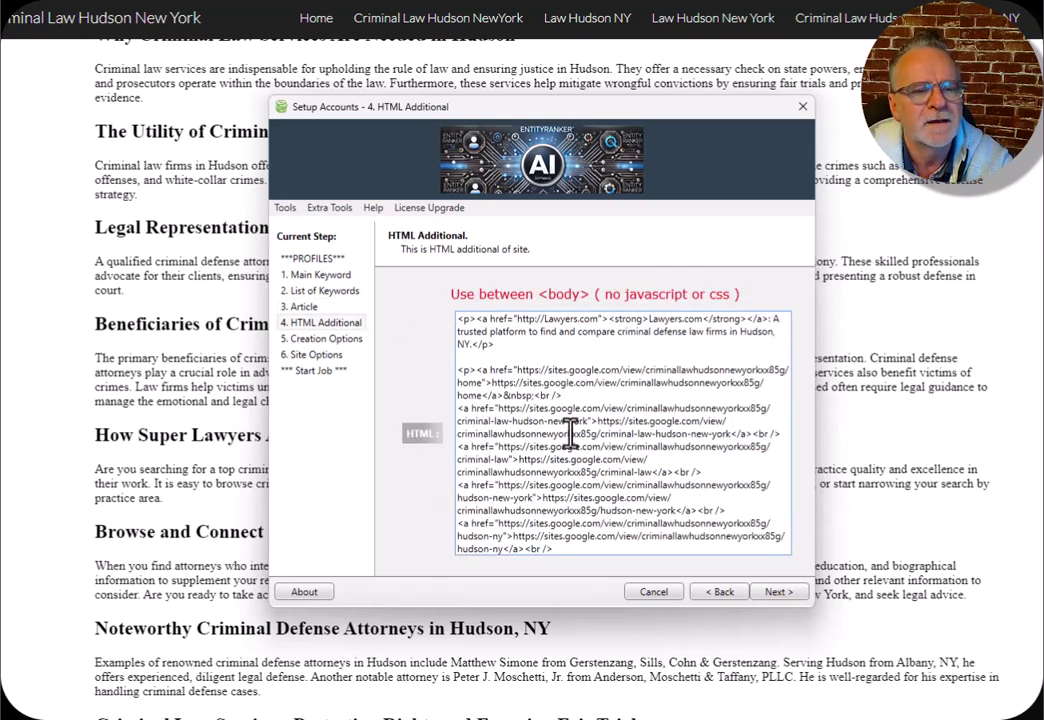
- Replace the HTML Additional content with pasted anchor links to the Hudson Google Sites pages
{"action": "key", "text": "ctrl+a"}
{"action": "key", "text": "Delete"}
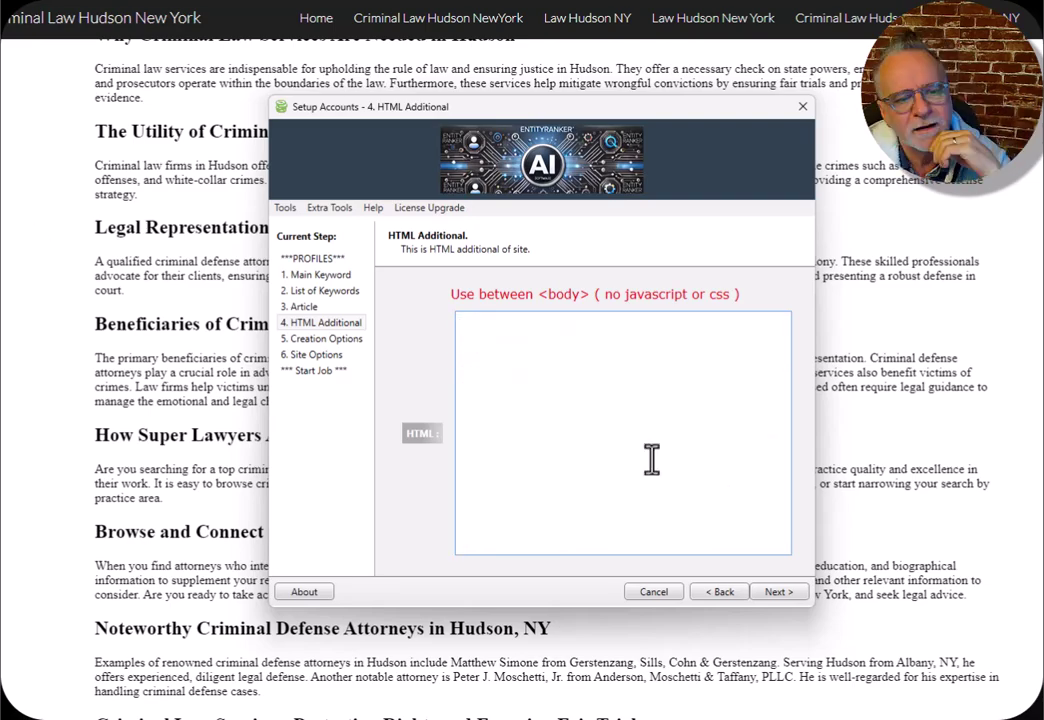
{"action": "left_click", "coordinate": [195, 462]}
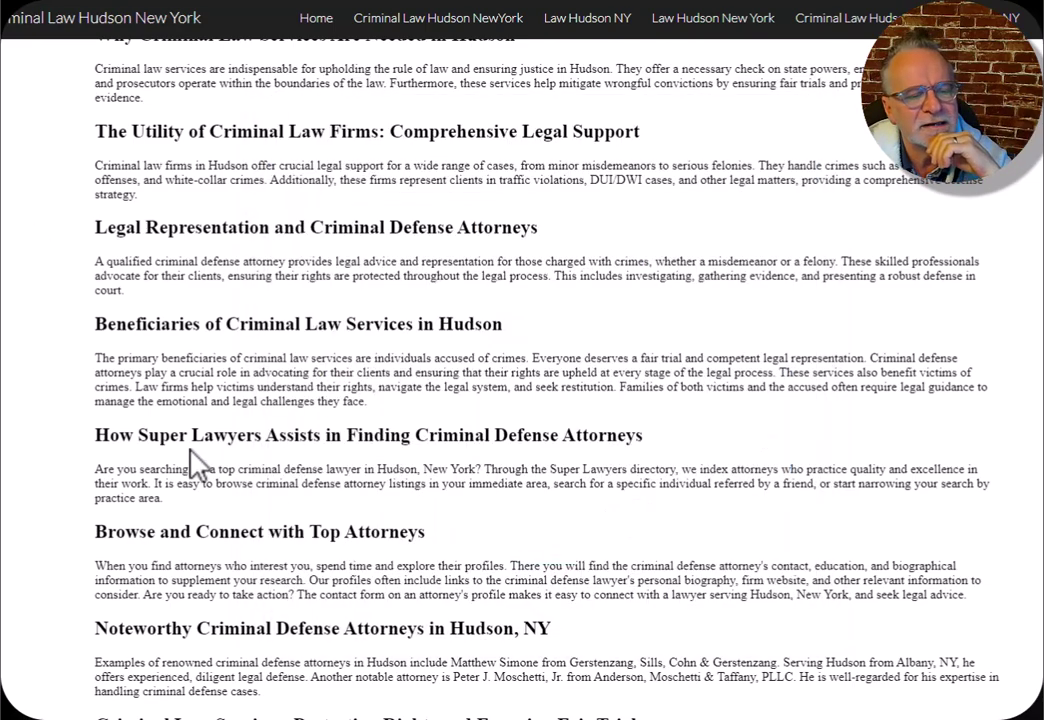
{"action": "scroll", "coordinate": [195, 462], "scroll_direction": "down", "scroll_amount": 3}
{"action": "scroll", "coordinate": [193, 447], "scroll_direction": "down", "scroll_amount": 4}
{"action": "scroll", "coordinate": [319, 513], "scroll_direction": "down", "scroll_amount": 3}
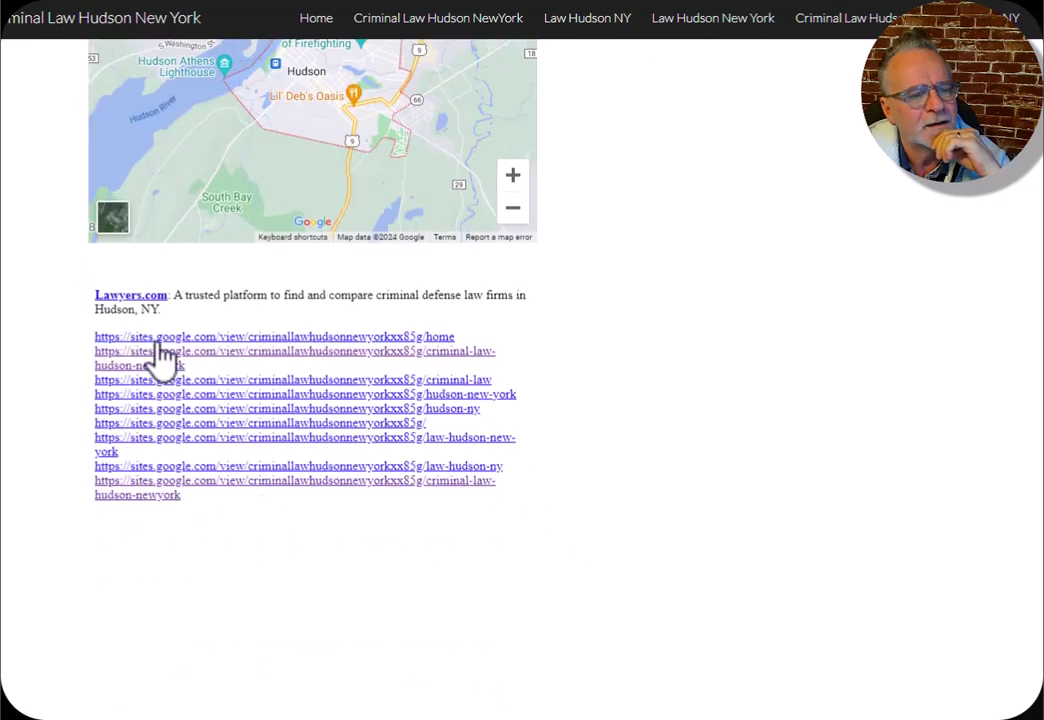
{"action": "key", "text": "alt+Tab"}
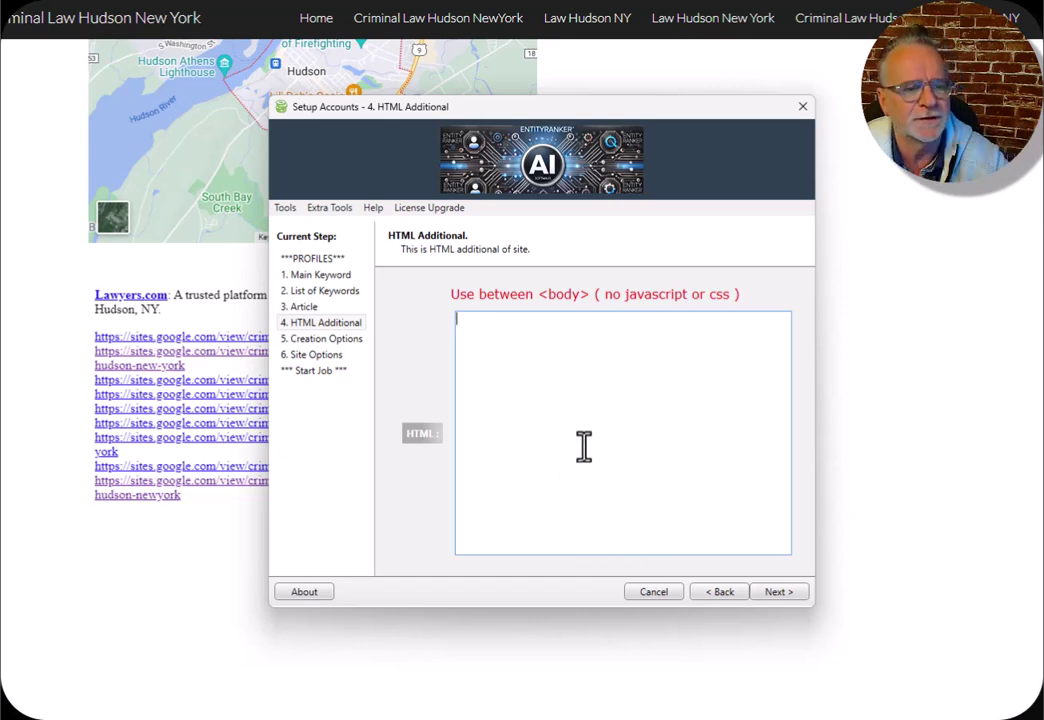
{"action": "type", "text": "<a href=\"https://sites.google.com/view/criminallawhudsonnewyorkxx85g/hudson-new-york\">https://sites.google.com/view/criminallawhudsonnewyorkxx85g/hudson-new-york</a><br /> <a href=\"https://sites.google.com/view/criminallawhudsonnewyorkxx85g/hudson-ny\">https://sites.google.com/view/criminallawhudsonnewyorkxx85g/hudson-ny</a><br /> <a href=\"https://sites.google.com/view/criminallawhudsonnewyorkxx85g/\">https://sites.google.com/view/criminallawhudsonnewyorkxx85g/</a><br /> <a href=\"https://sites.google.com/view/criminallawhudsonnewyorkxx85g/law-hudson-new-york\">https://sites.google.com/view/criminallawhudsonnewyorkxx85g/law-hudson-new-york</a><br /> <a href=\"https://sites.google.com/view/criminallawhudsonnewyorkxx85g/law-hudson-ny\">https://sites.google.com/view/criminallawhudsonnewyorkxx85g/law-hudson-ny</a><br /> <a href=\"https://sites.google.com/view/criminallawhudsonnewyorkxx85g/criminal-law-hudson-newyork\">https://sites.google.com/view/criminallawhudsonnewyorkxx85g/criminal-law-hudson-newyork</a></p>"}
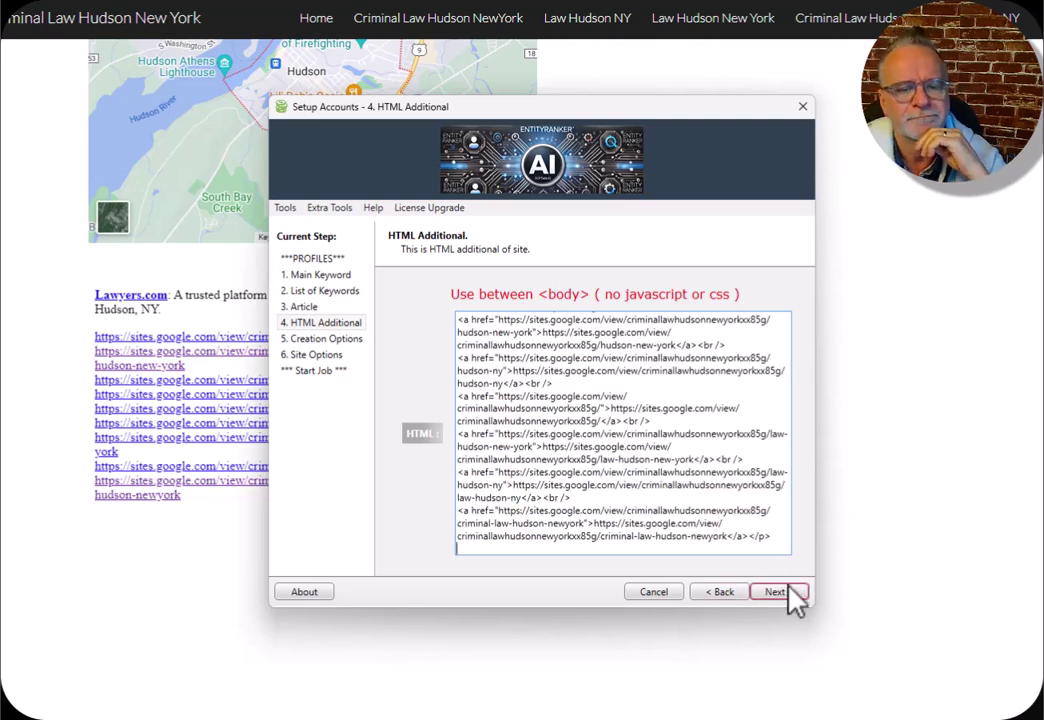
- Choose an existing Google account under Creation Options and advance through Site Options to Start Job
{"action": "left_click", "coordinate": [779, 593]}
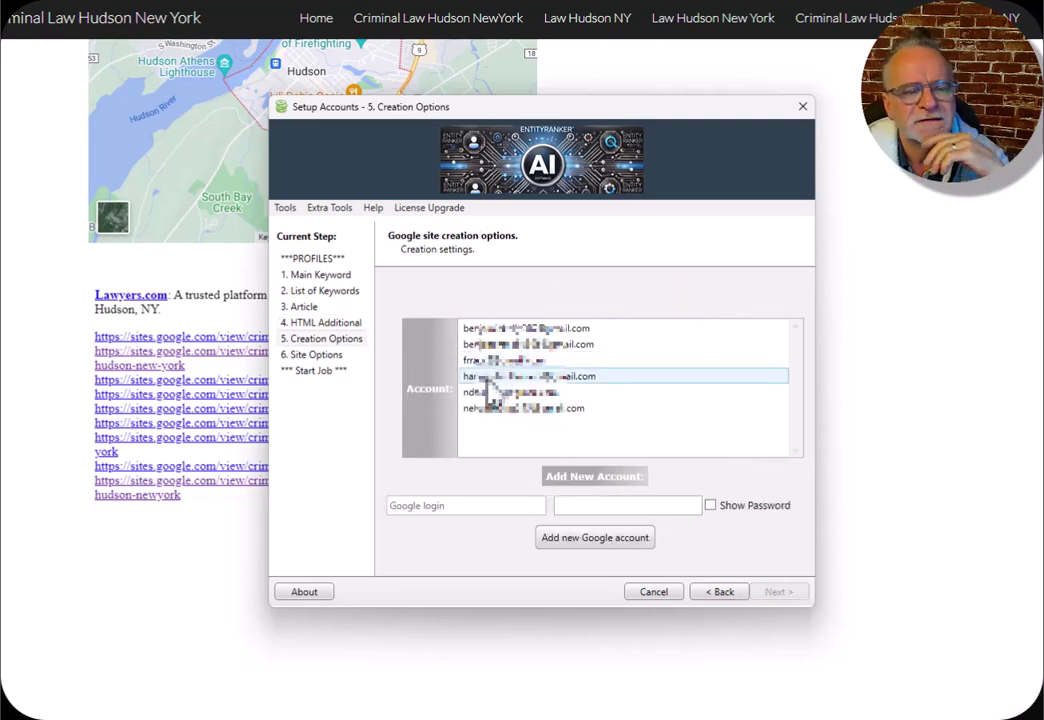
{"action": "left_click", "coordinate": [423, 506]}
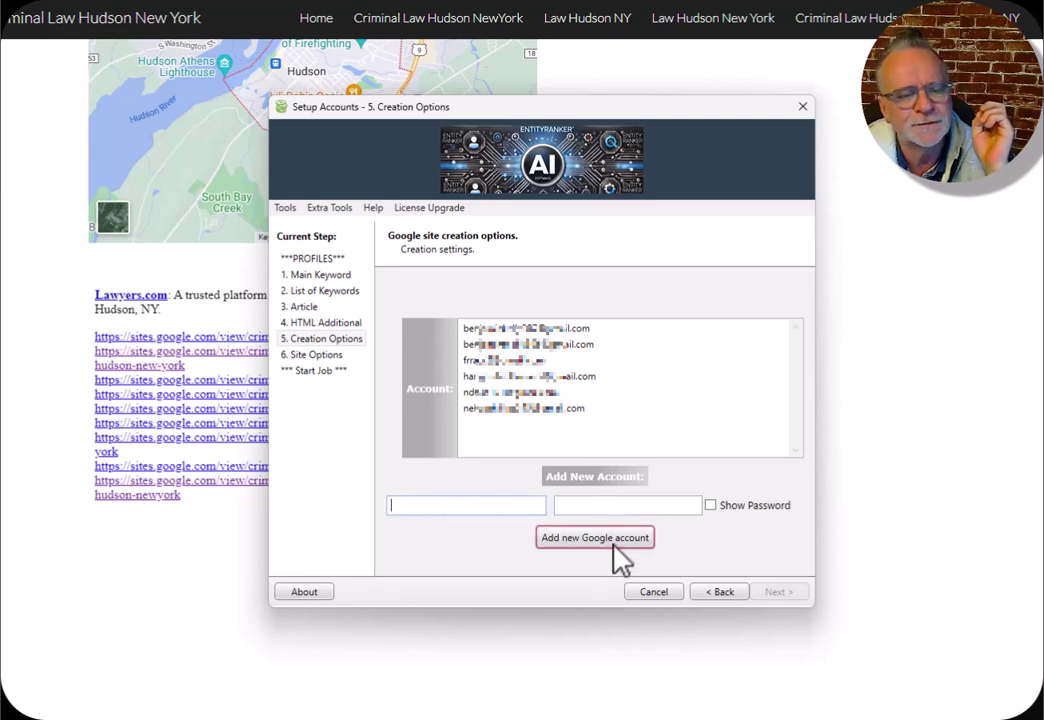
{"action": "left_click", "coordinate": [521, 391]}
{"action": "right_click", "coordinate": [520, 381]}
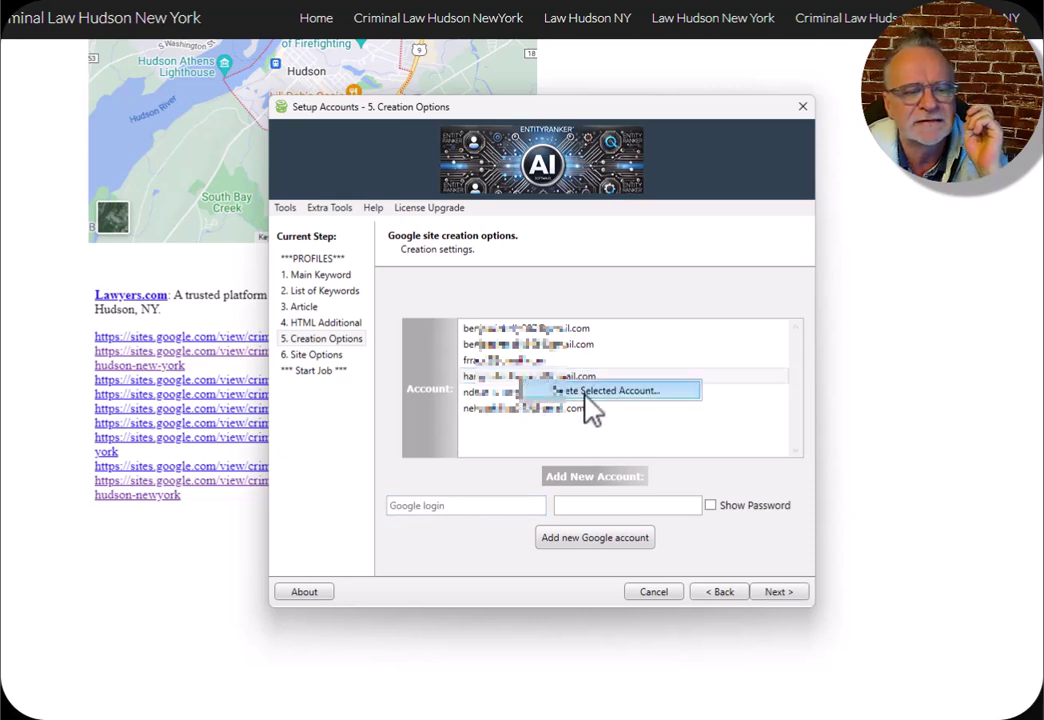
{"action": "left_click", "coordinate": [490, 360]}
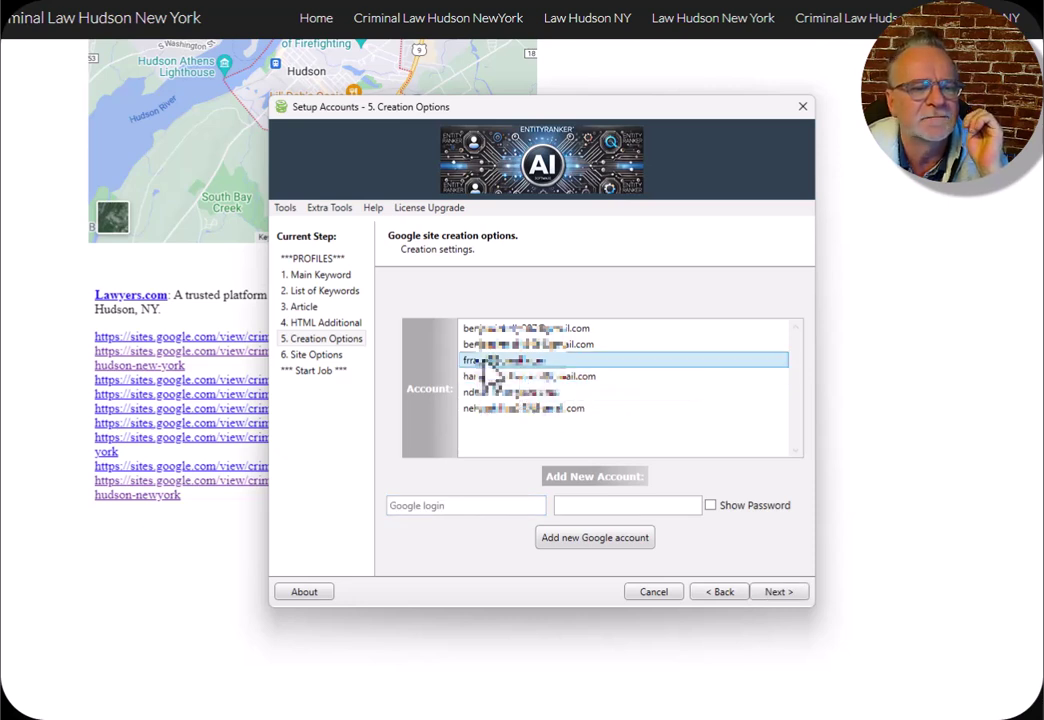
{"action": "left_click", "coordinate": [780, 592]}
{"action": "left_click", "coordinate": [776, 591]}
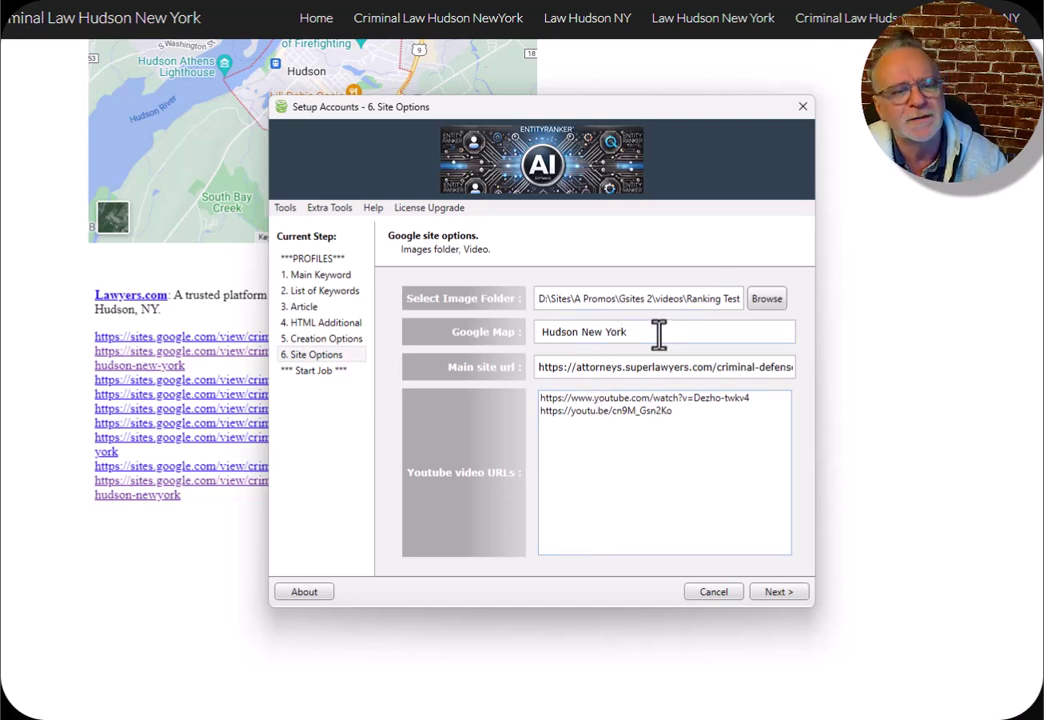
- Replace the Google Map location with 'Hudson New York'
{"action": "left_click_drag", "start_coordinate": [624, 342], "coordinate": [384, 282]}
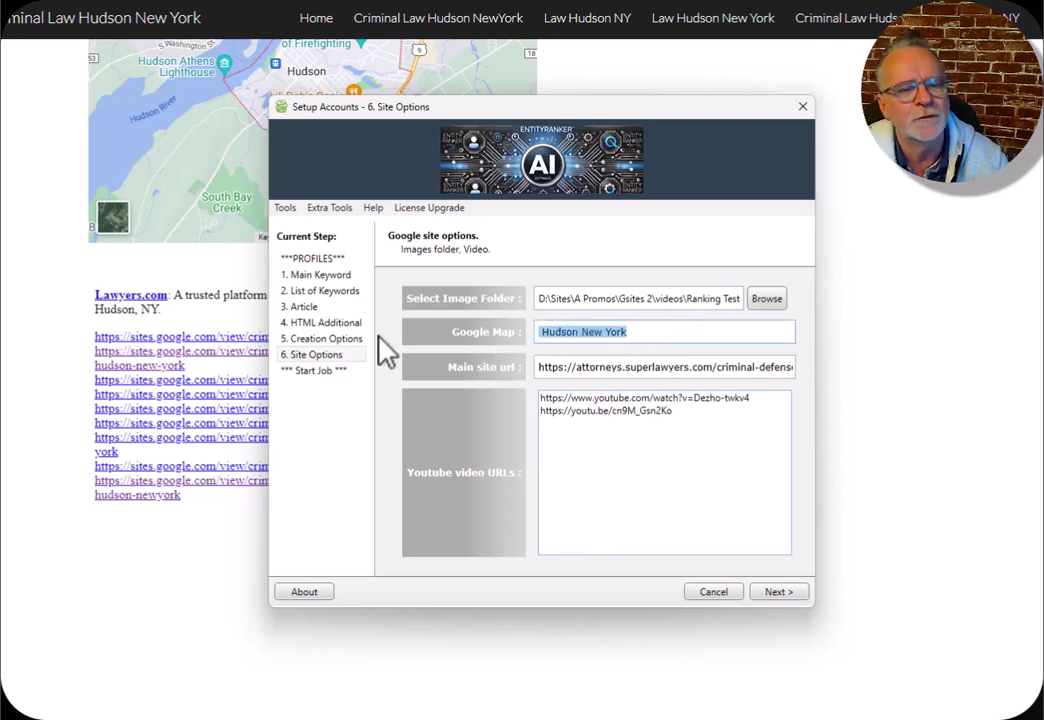
{"action": "key", "text": "BackSpace"}
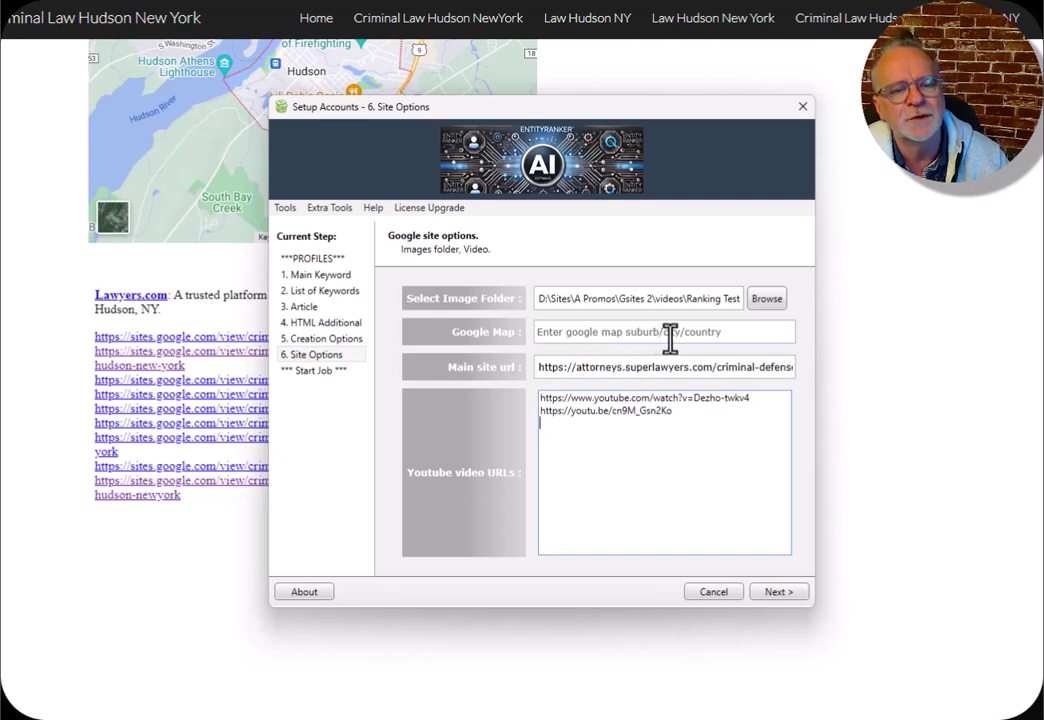
{"action": "left_click", "coordinate": [737, 334]}
{"action": "type", "text": "Hudson New York"}
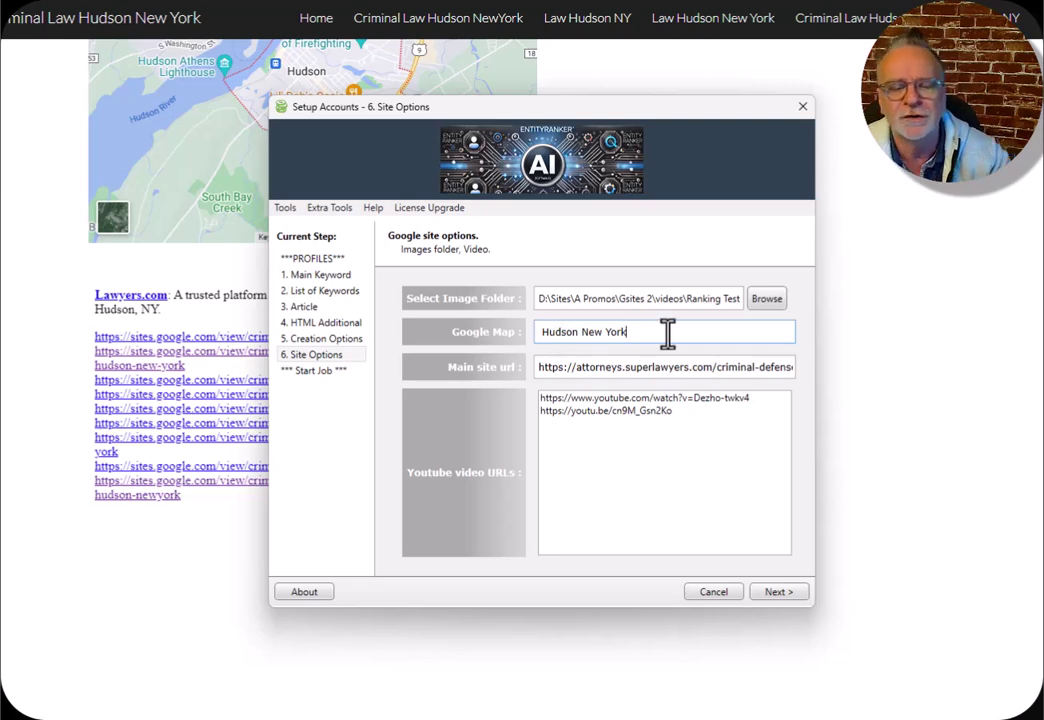
{"action": "scroll", "coordinate": [900, 478], "scroll_direction": "up", "scroll_amount": 3}
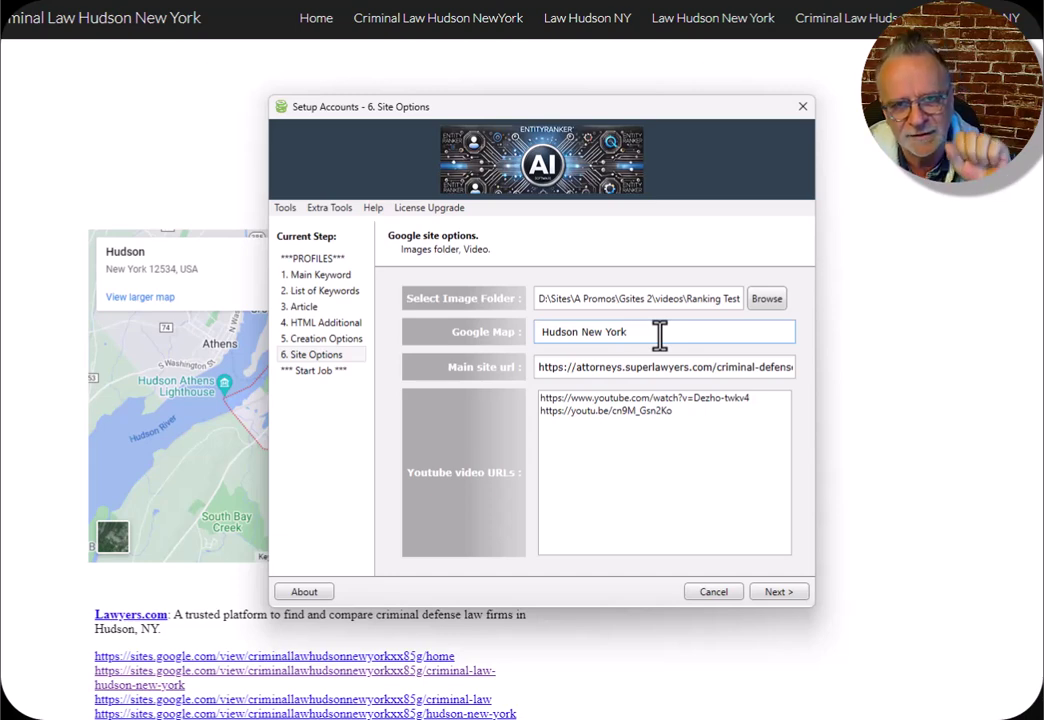
{"action": "left_click_drag", "start_coordinate": [546, 333], "coordinate": [676, 333]}
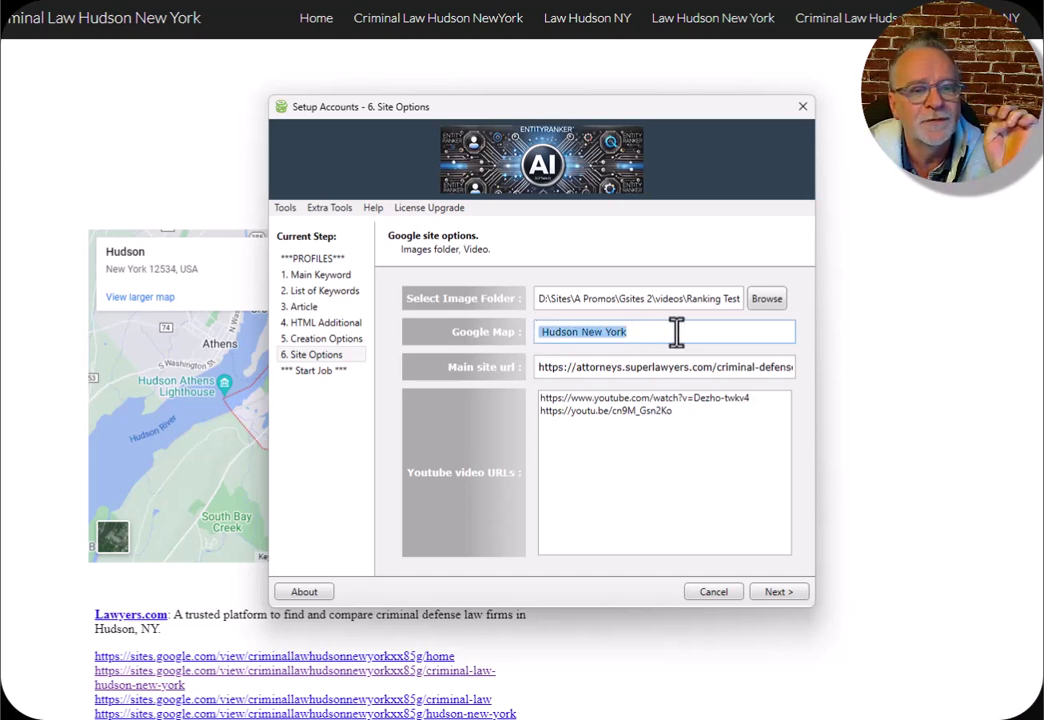
{"action": "left_click", "coordinate": [691, 332]}
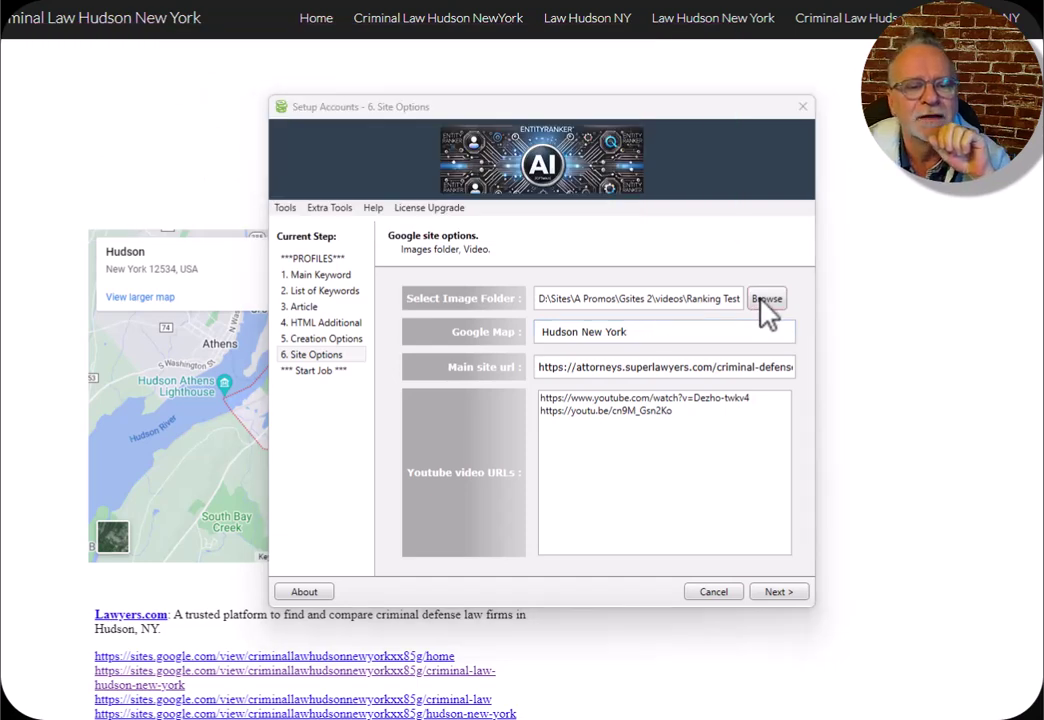
- Browse for the site's image folder, showing the Ranking Test Lawyer images folder
{"action": "left_click", "coordinate": [760, 298]}
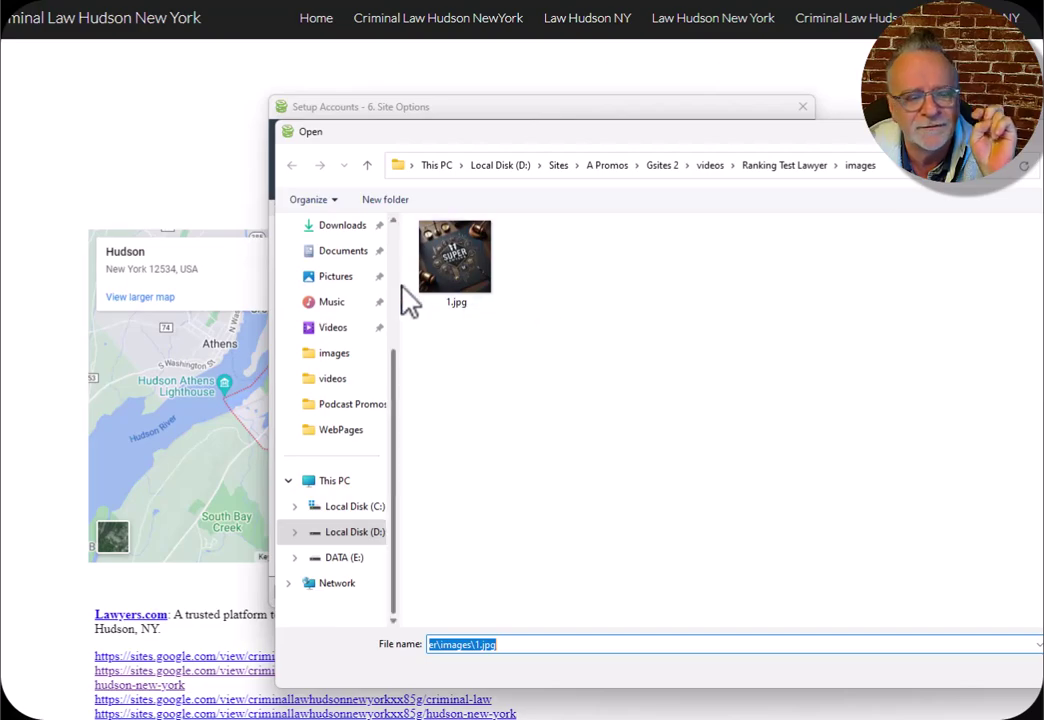
- Scroll through the generated Criminal Law Google Site page to review its image and YouTube video
{"action": "left_click", "coordinate": [95, 192]}
{"action": "scroll", "coordinate": [120, 210], "scroll_direction": "up", "scroll_amount": 2}
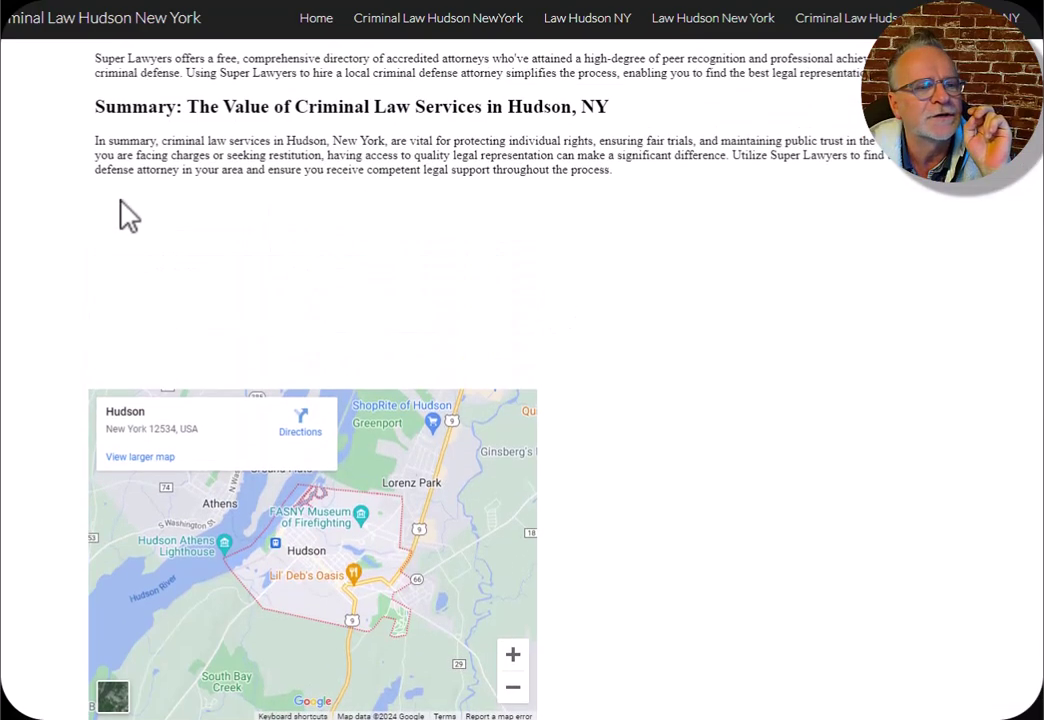
{"action": "scroll", "coordinate": [121, 205], "scroll_direction": "up", "scroll_amount": 5}
{"action": "scroll", "coordinate": [122, 205], "scroll_direction": "up", "scroll_amount": 5}
{"action": "scroll", "coordinate": [128, 215], "scroll_direction": "up", "scroll_amount": 5}
{"action": "scroll", "coordinate": [134, 224], "scroll_direction": "up", "scroll_amount": 1}
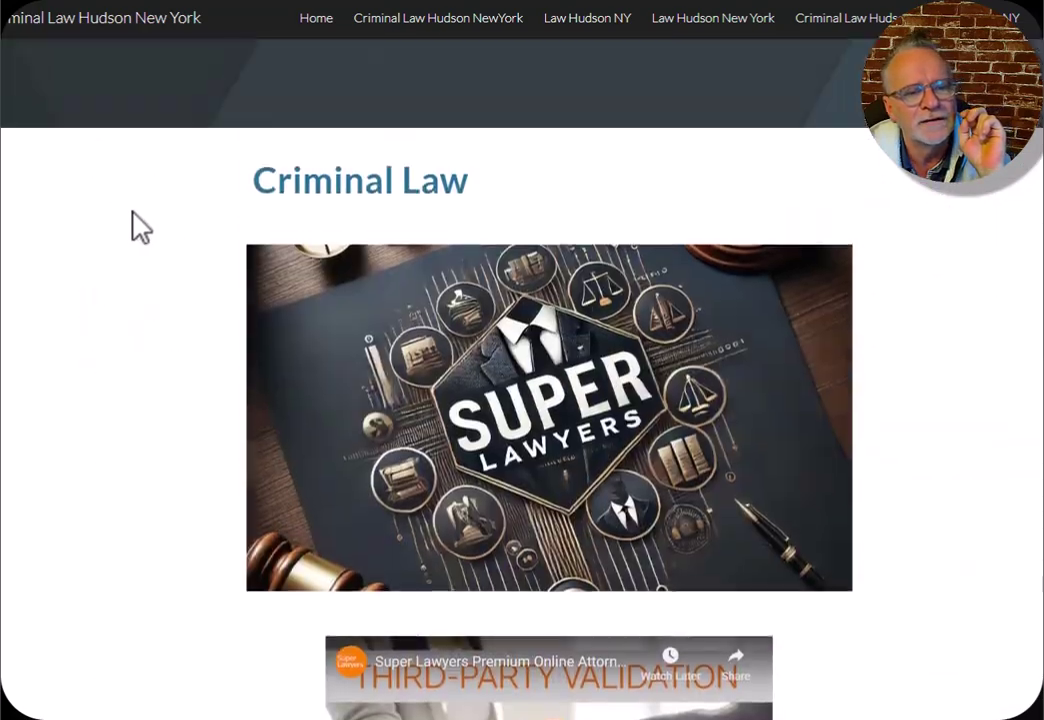
{"action": "scroll", "coordinate": [587, 424], "scroll_direction": "down", "scroll_amount": 3}
{"action": "scroll", "coordinate": [585, 425], "scroll_direction": "up", "scroll_amount": 3}
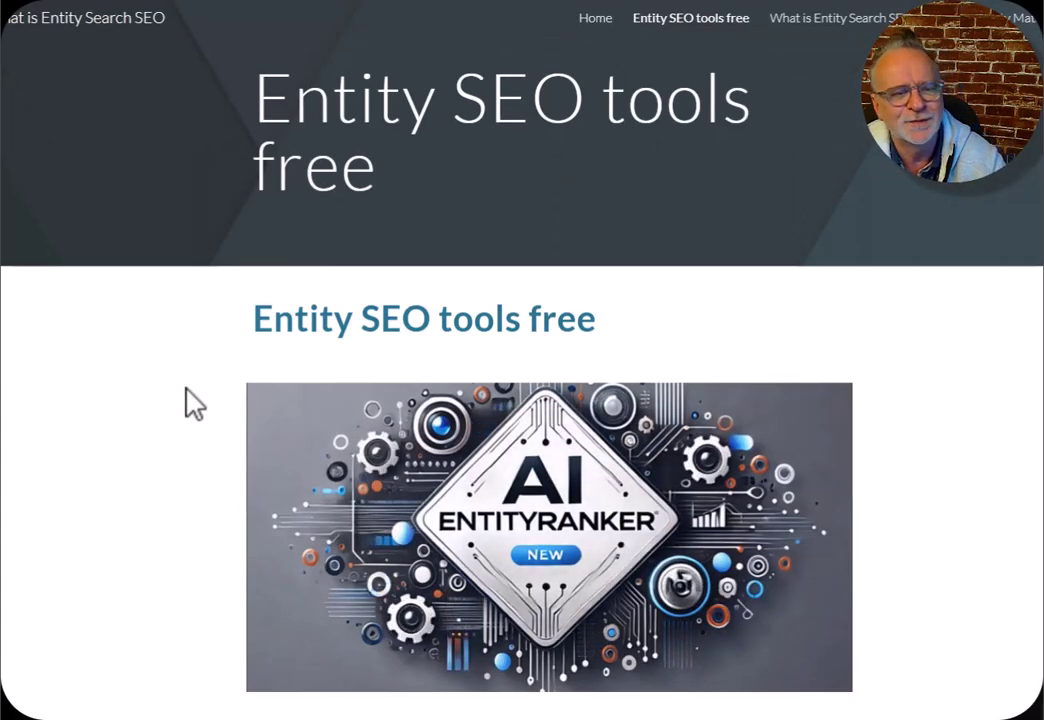
{"action": "scroll", "coordinate": [203, 405], "scroll_direction": "down", "scroll_amount": 3}
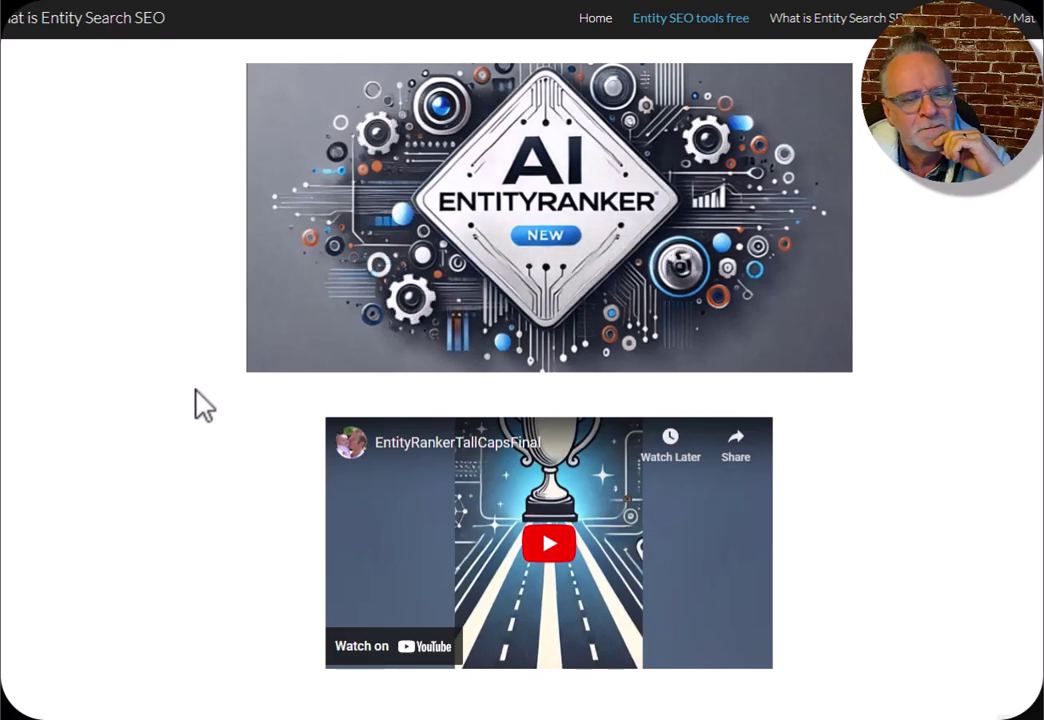
{"action": "scroll", "coordinate": [203, 405], "scroll_direction": "up", "scroll_amount": 3}
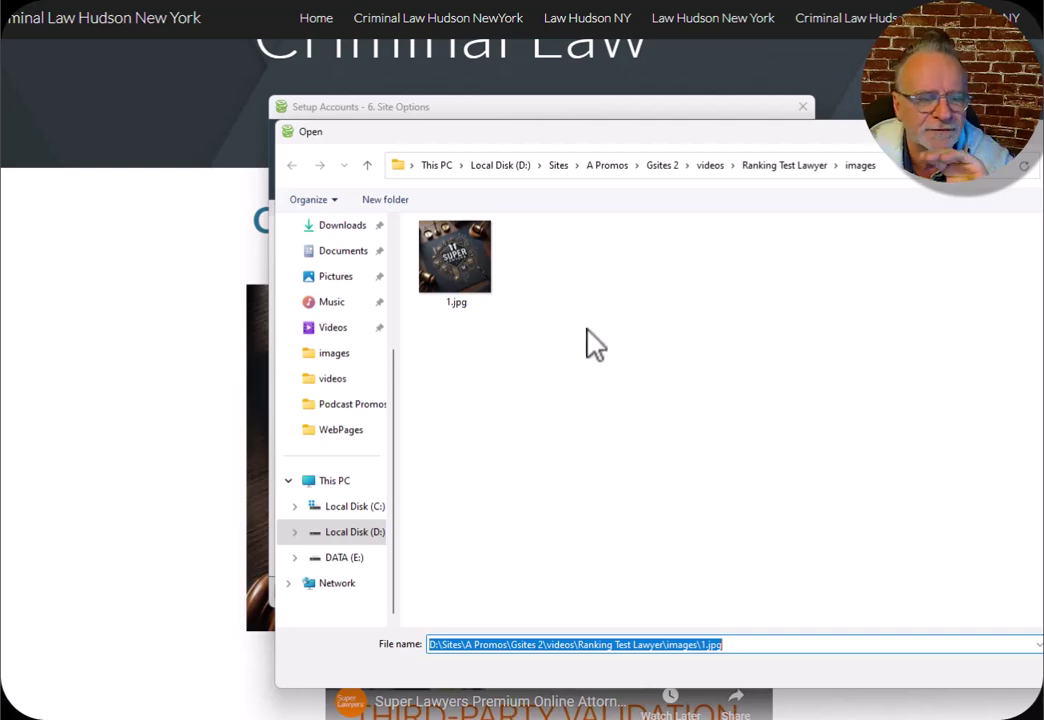
- Pick 1.jpg in the Ranking Test Lawyer images folder as the site's image folder
{"action": "left_click", "coordinate": [450, 278]}
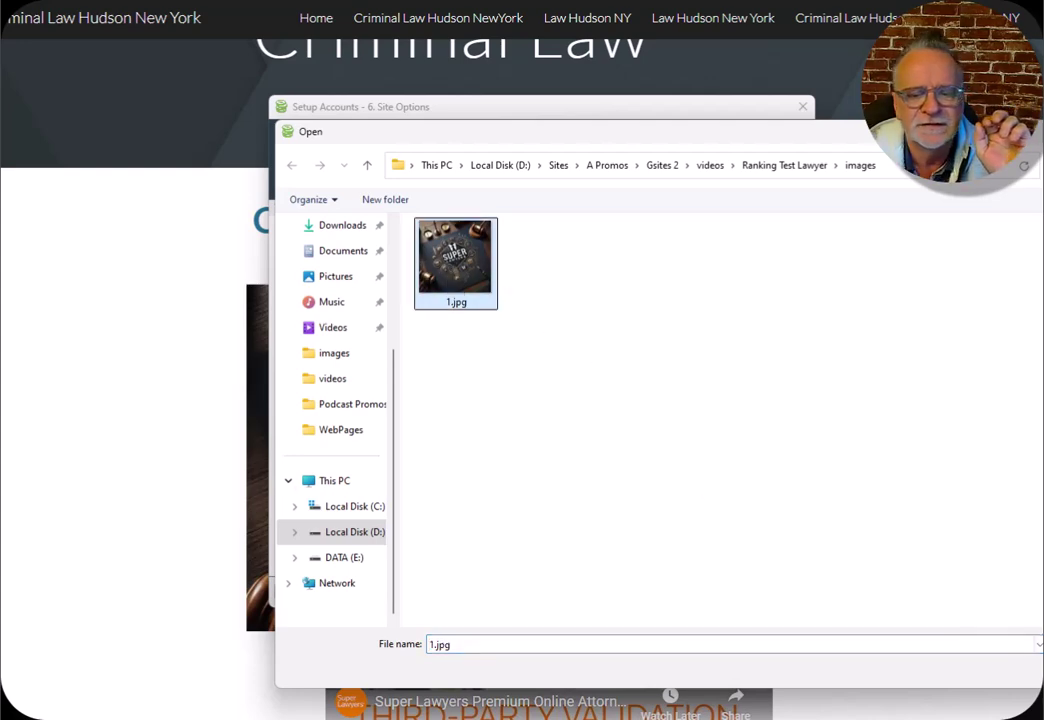
{"action": "key", "text": "Return"}
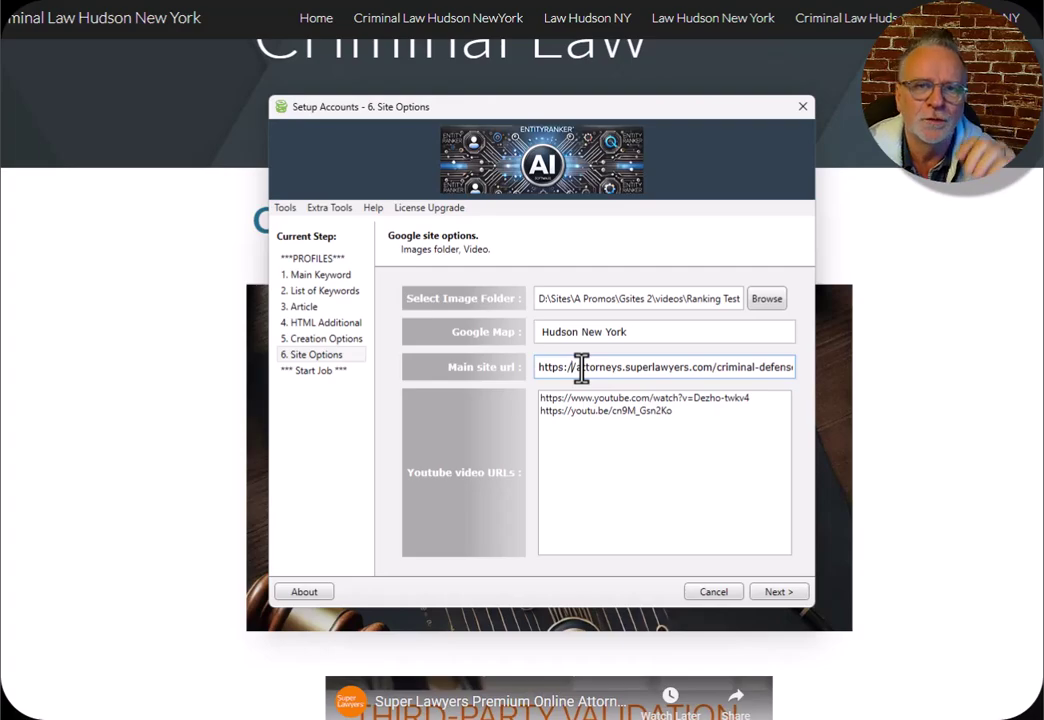
{"action": "scroll", "coordinate": [918, 494], "scroll_direction": "down", "scroll_amount": 1}
{"action": "scroll", "coordinate": [918, 494], "scroll_direction": "down", "scroll_amount": 5}
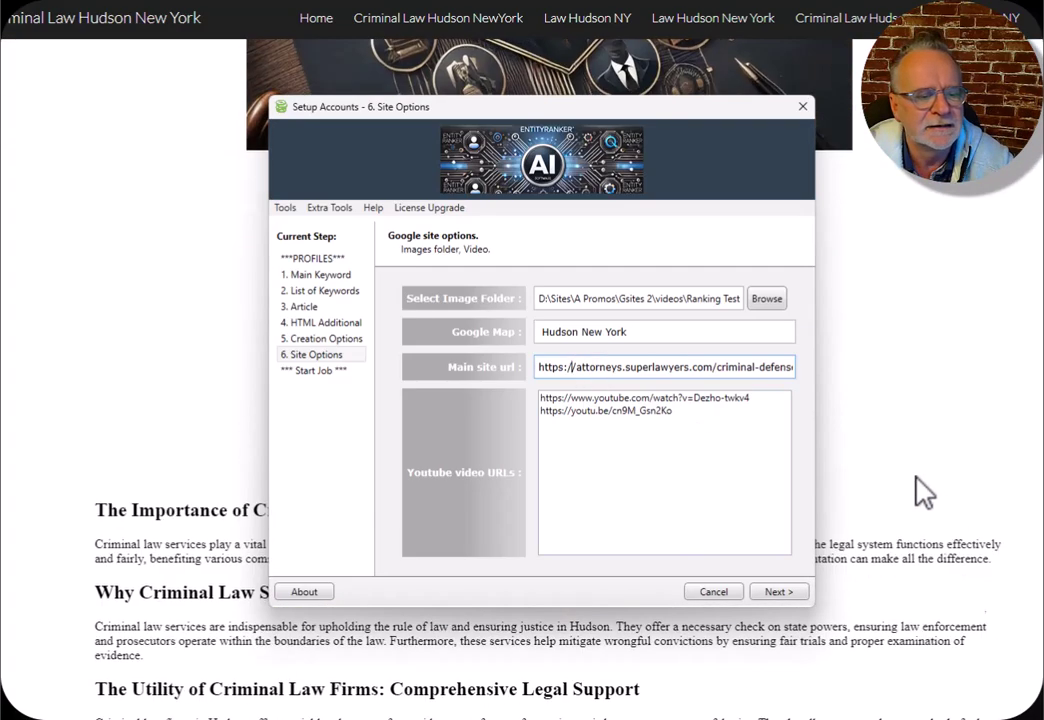
{"action": "scroll", "coordinate": [920, 492], "scroll_direction": "down", "scroll_amount": 5}
{"action": "scroll", "coordinate": [918, 494], "scroll_direction": "down", "scroll_amount": 4}
{"action": "scroll", "coordinate": [919, 492], "scroll_direction": "down", "scroll_amount": 5}
{"action": "scroll", "coordinate": [919, 492], "scroll_direction": "down", "scroll_amount": 5}
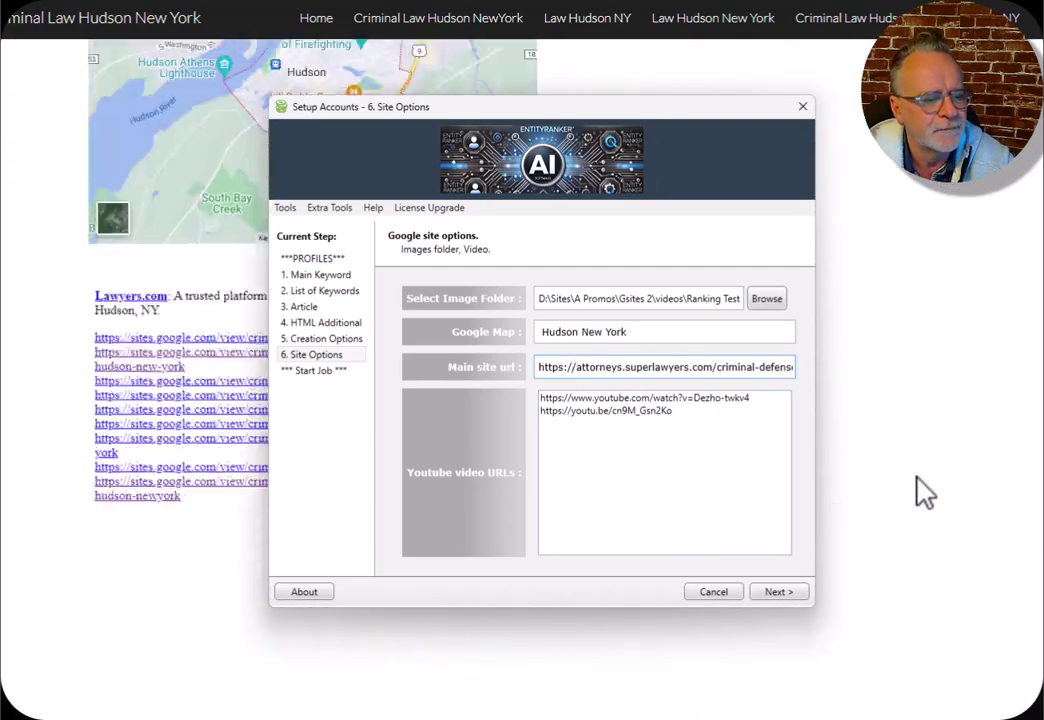
{"action": "scroll", "coordinate": [920, 492], "scroll_direction": "down", "scroll_amount": 3}
{"action": "scroll", "coordinate": [926, 492], "scroll_direction": "up", "scroll_amount": 1}
{"action": "scroll", "coordinate": [926, 492], "scroll_direction": "up", "scroll_amount": 1}
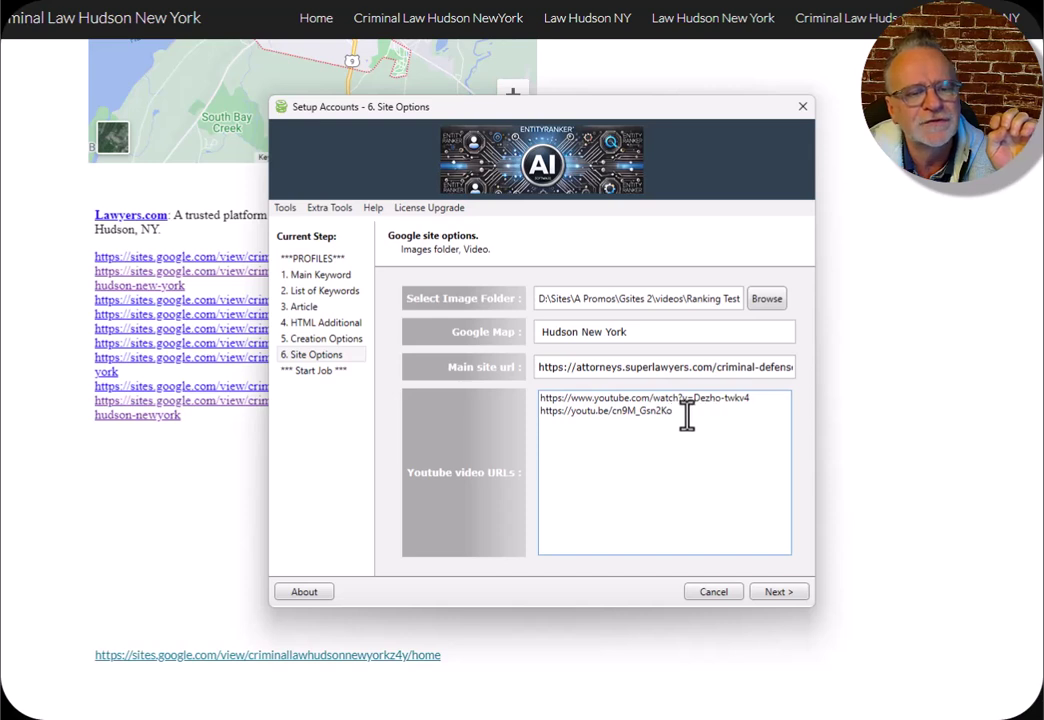
{"action": "left_click_drag", "start_coordinate": [686, 414], "coordinate": [525, 396]}
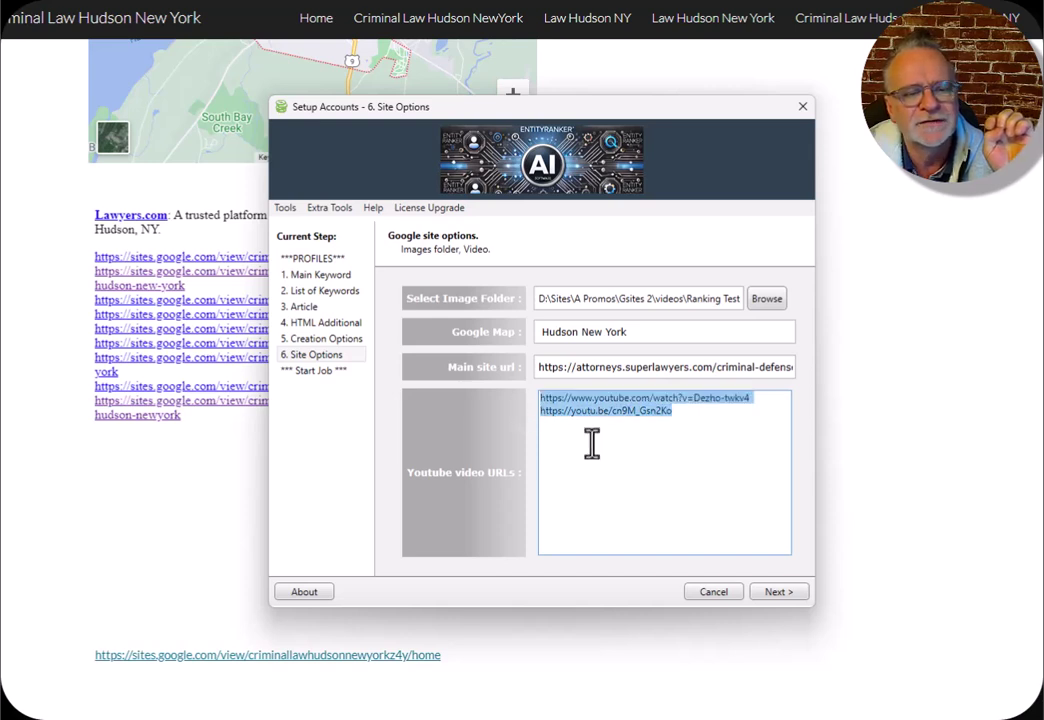
{"action": "left_click", "coordinate": [778, 592]}
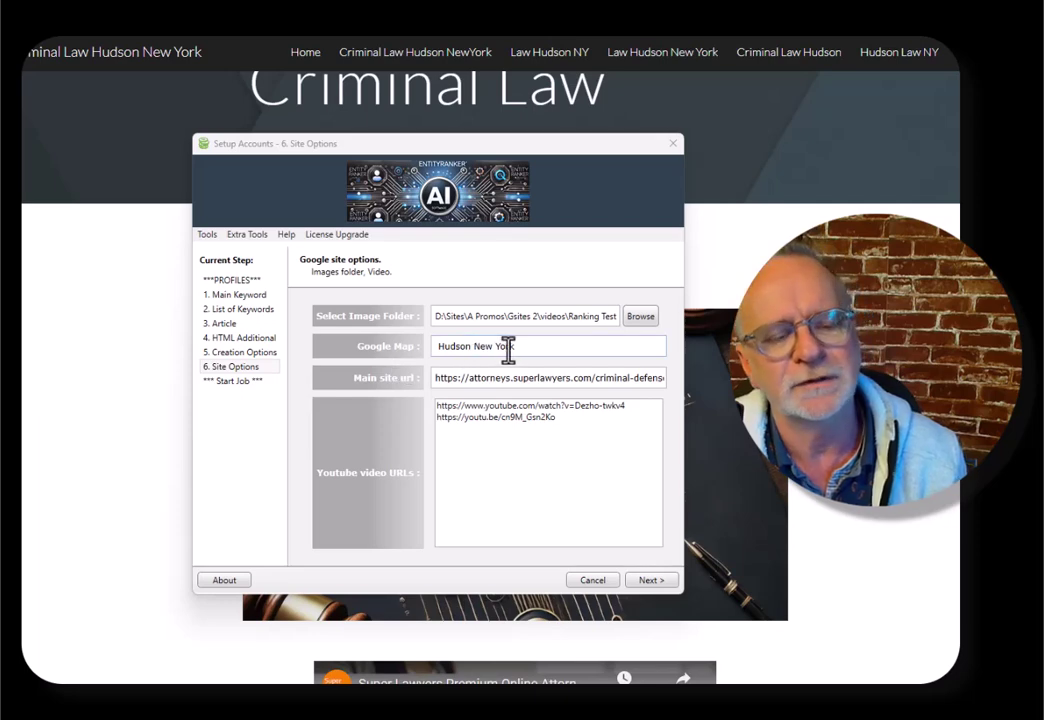
{"action": "left_click", "coordinate": [550, 348]}
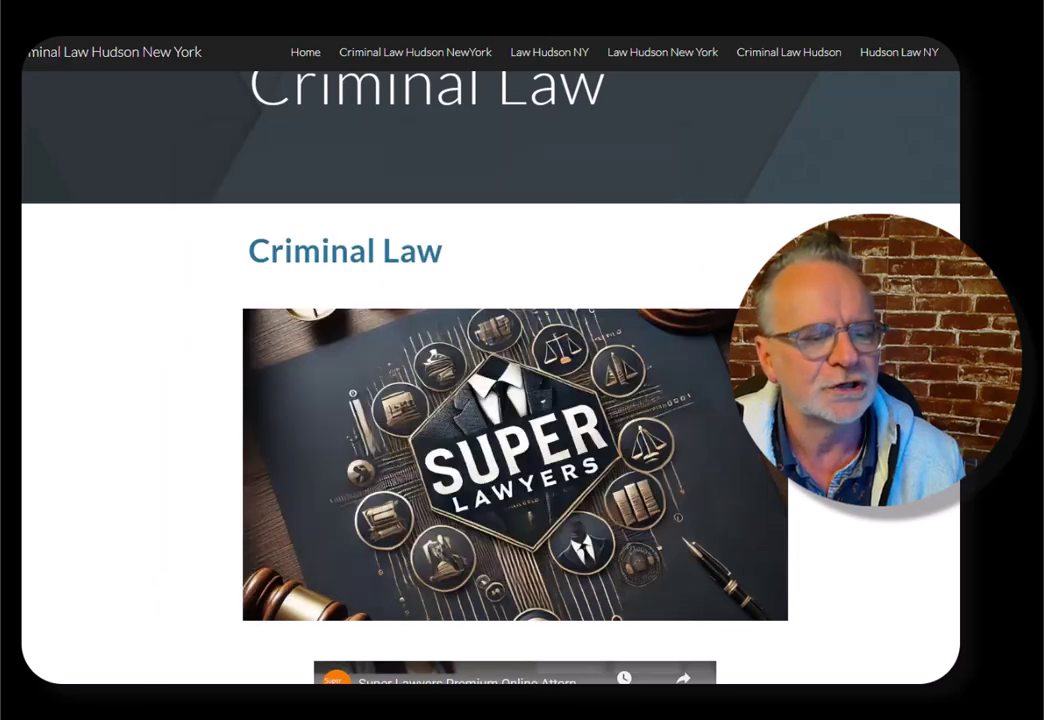
{"action": "scroll", "coordinate": [124, 624], "scroll_direction": "down", "scroll_amount": 2}
{"action": "scroll", "coordinate": [125, 620], "scroll_direction": "down", "scroll_amount": 3}
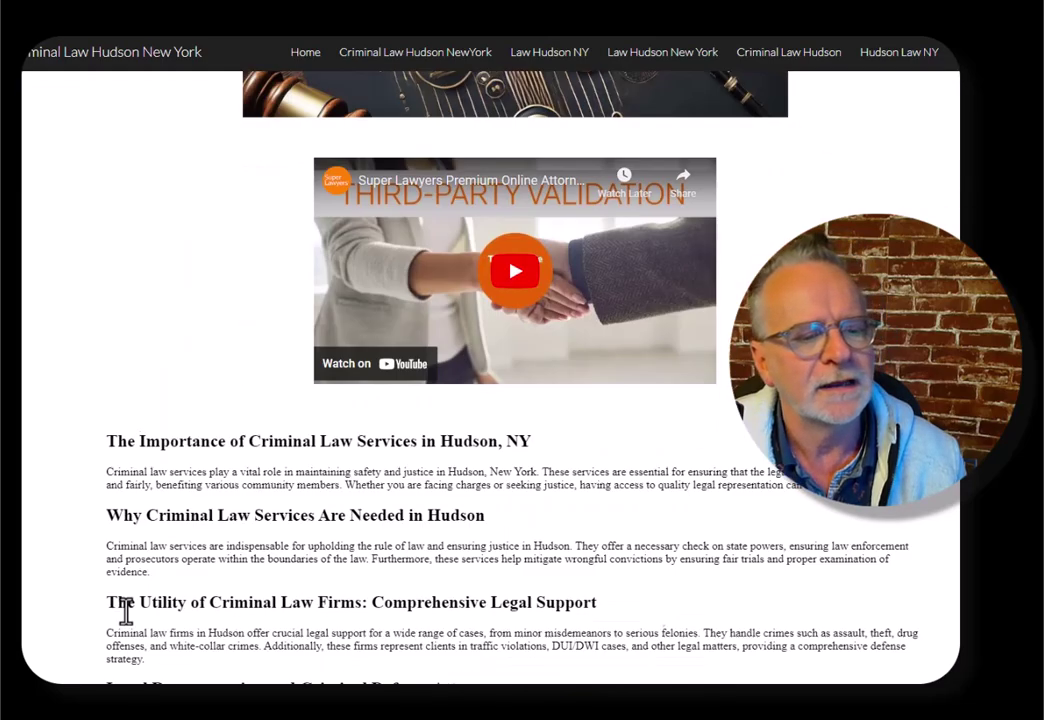
{"action": "scroll", "coordinate": [126, 614], "scroll_direction": "down", "scroll_amount": 6}
{"action": "scroll", "coordinate": [125, 614], "scroll_direction": "down", "scroll_amount": 4}
{"action": "scroll", "coordinate": [130, 605], "scroll_direction": "down", "scroll_amount": 4}
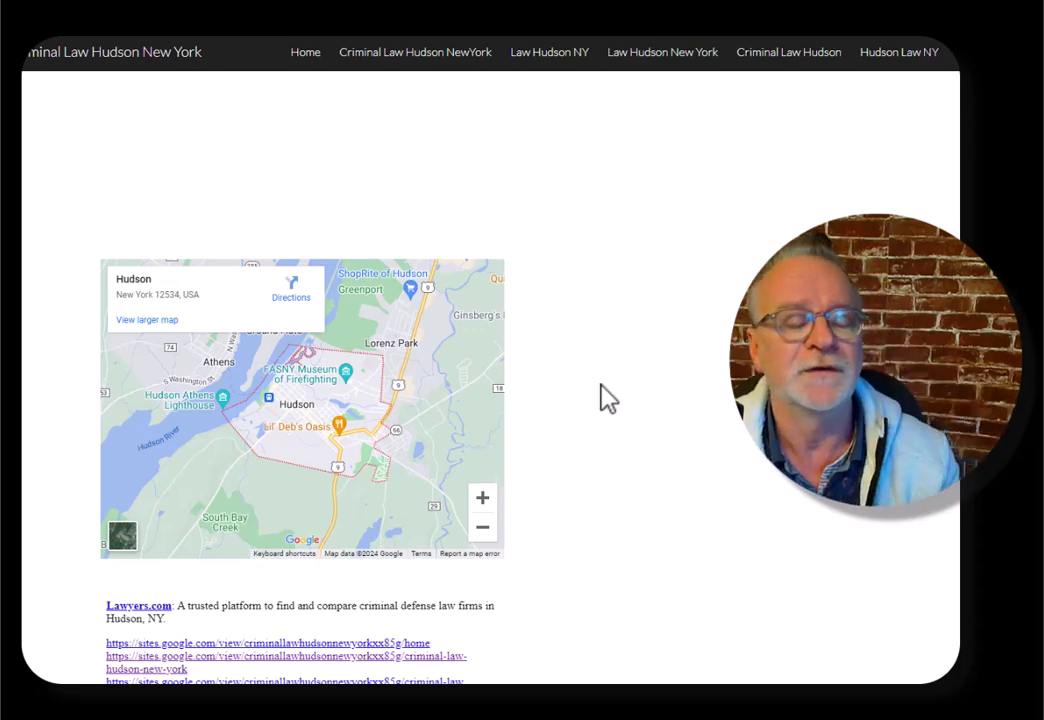
{"action": "scroll", "coordinate": [600, 397], "scroll_direction": "up", "scroll_amount": 3}
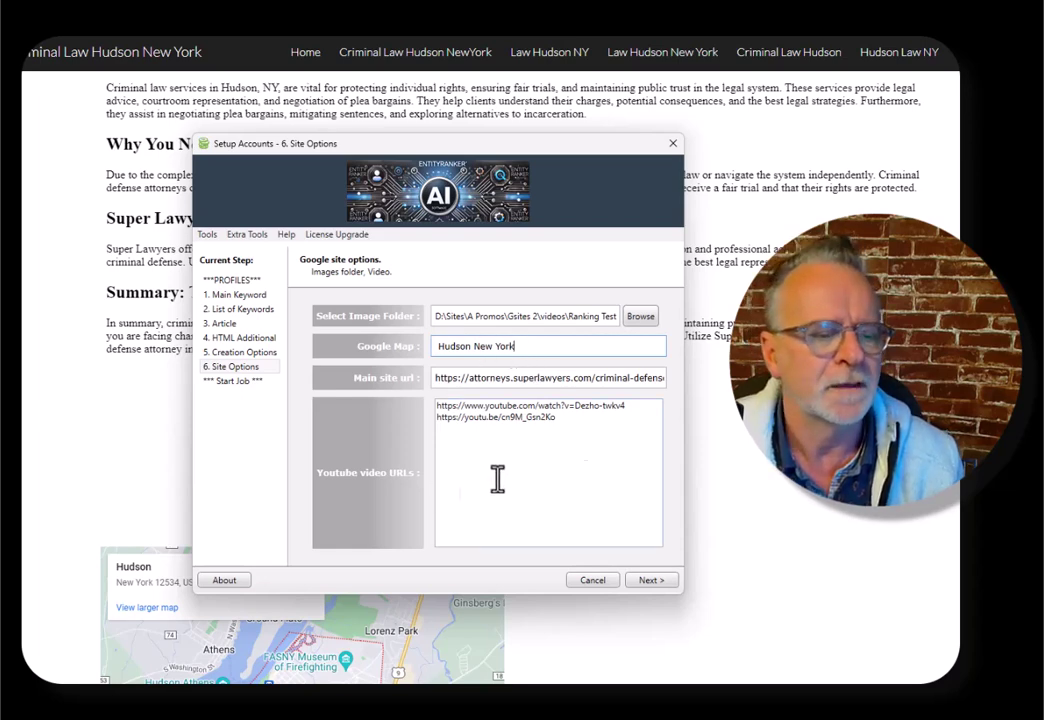
{"action": "scroll", "coordinate": [135, 503], "scroll_direction": "down", "scroll_amount": 3}
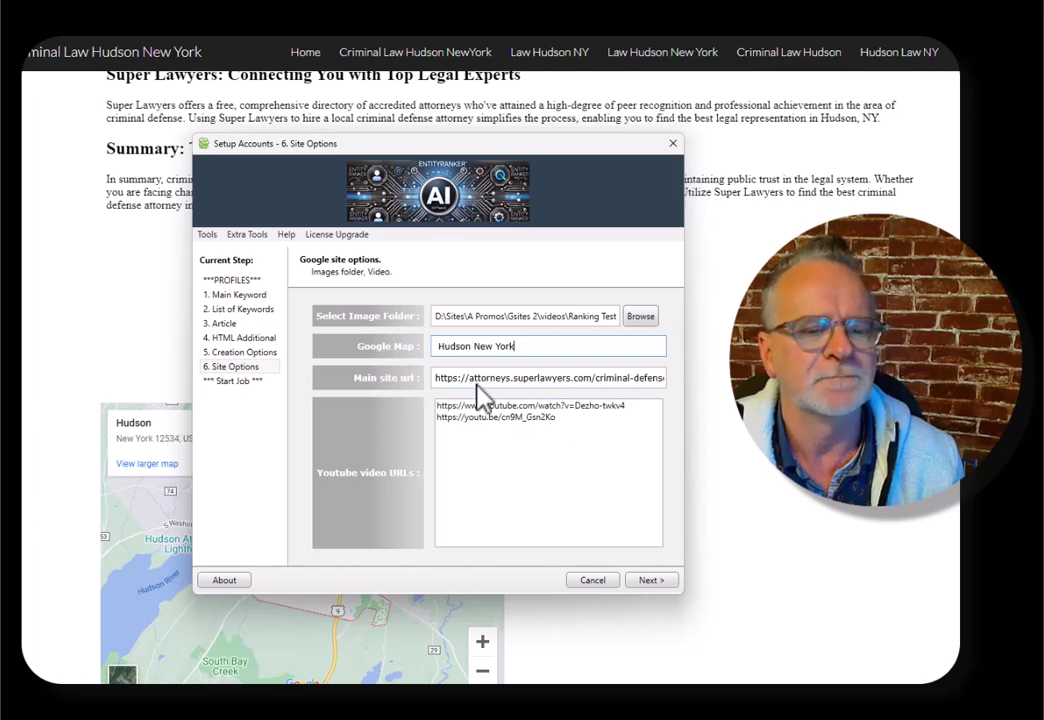